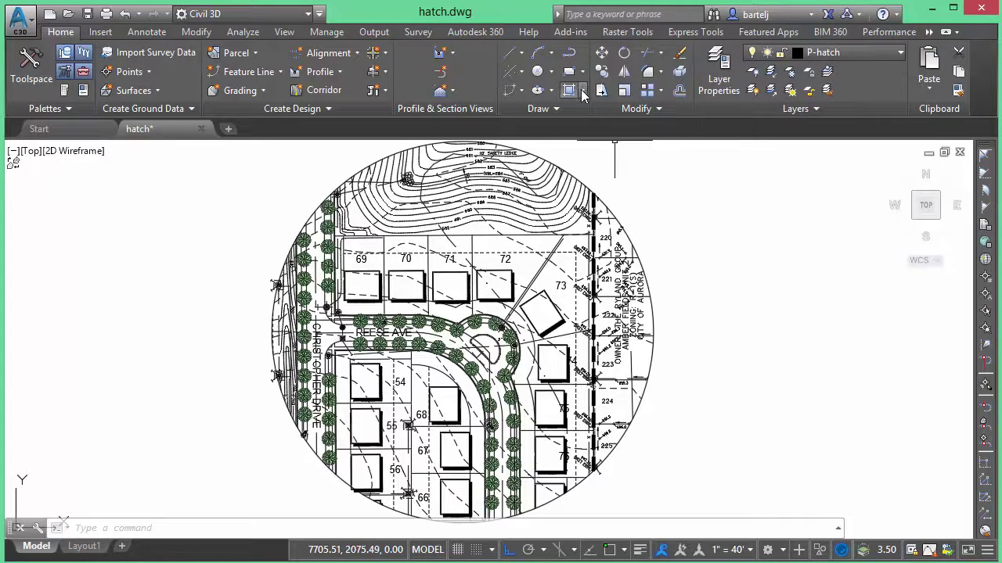
{"action": "left_click", "coordinate": [582, 90]}
{"action": "left_click", "coordinate": [598, 147]}
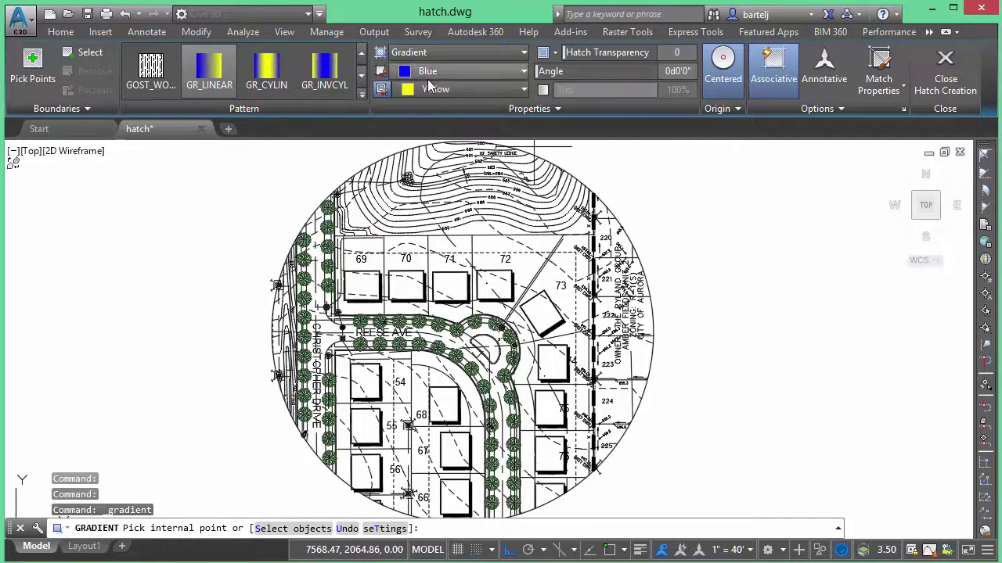
{"action": "left_click", "coordinate": [363, 95]}
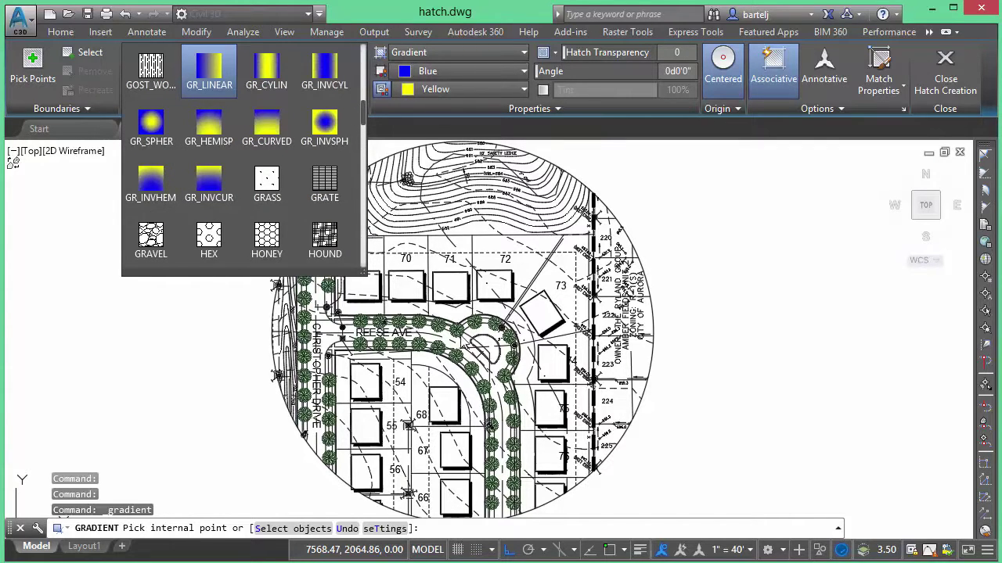
{"action": "left_click", "coordinate": [708, 309]}
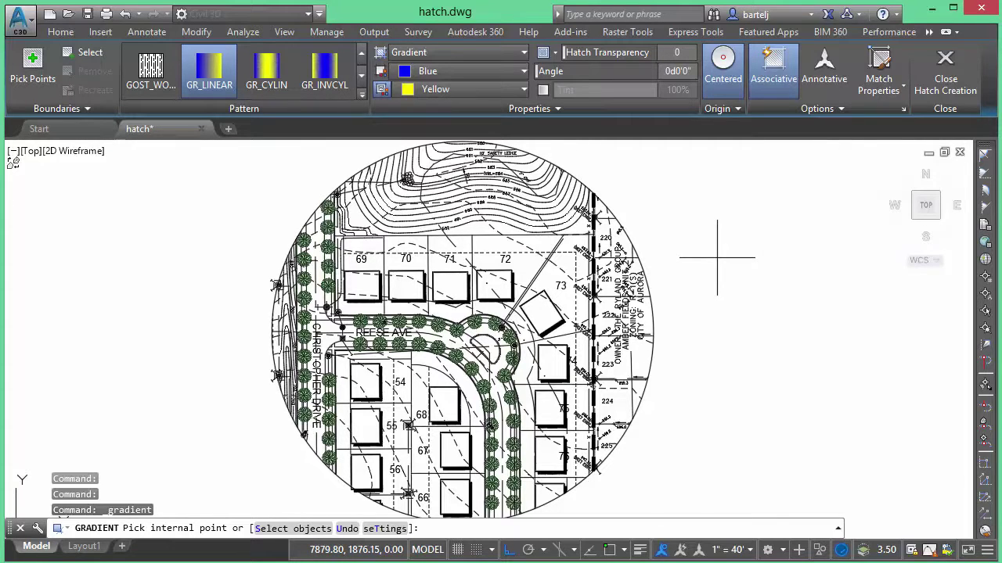
{"action": "key", "text": "Escape"}
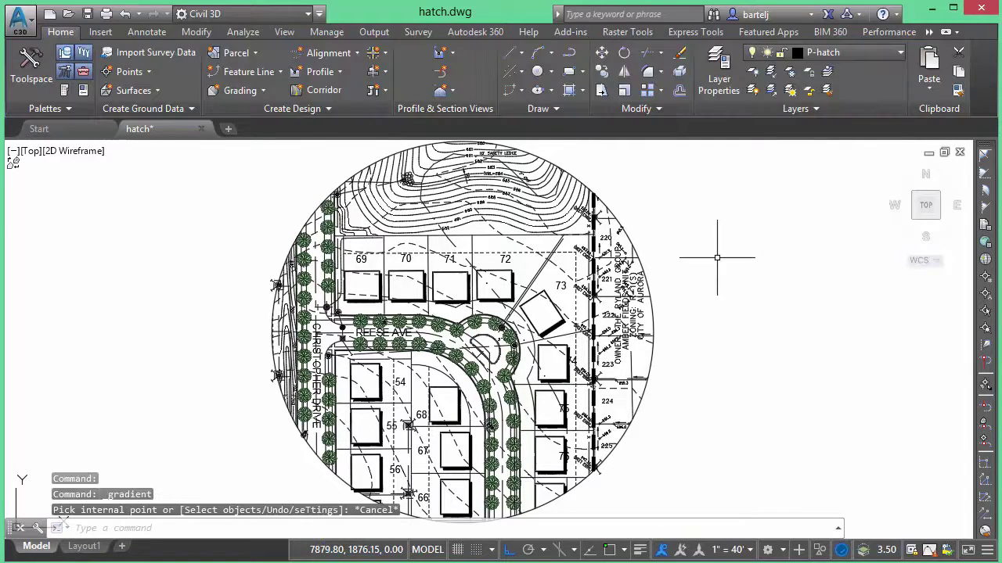
Draw a small rectangle in the empty area east of the circular site plan
{"action": "left_click", "coordinate": [569, 72]}
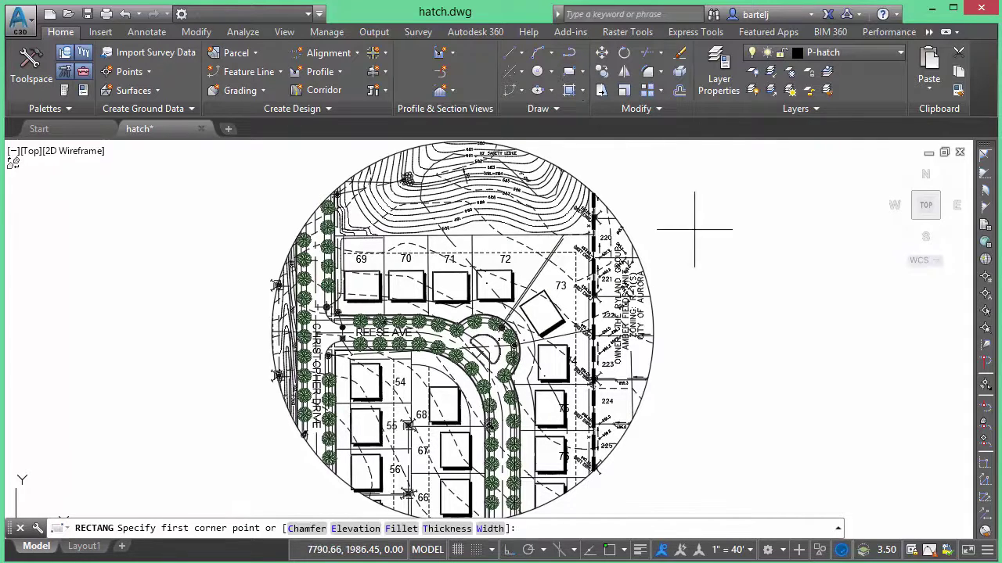
{"action": "left_click", "coordinate": [717, 281]}
{"action": "left_click", "coordinate": [785, 241]}
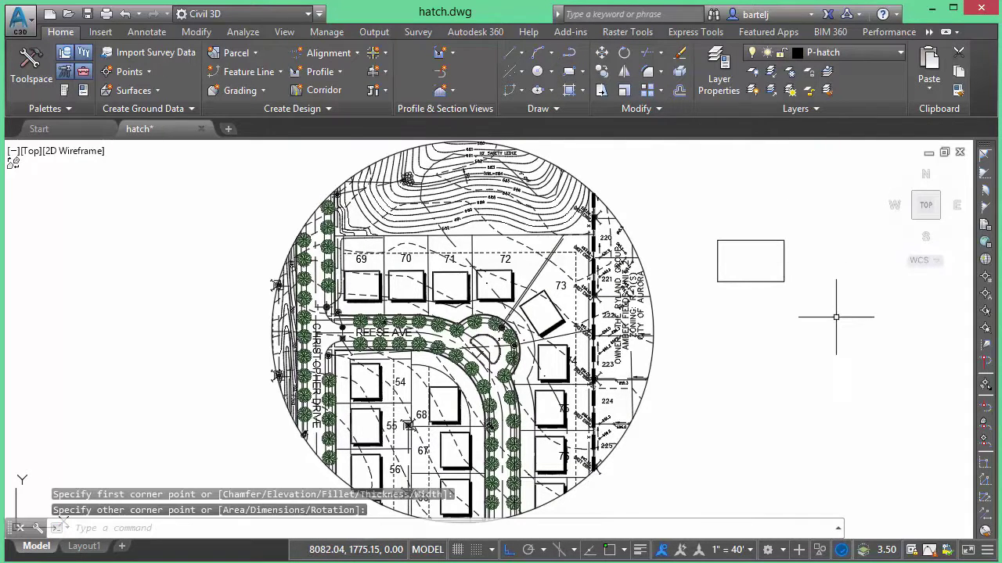
Start a gradient fill and set its two colors to green 19,155,72 and lighter green 88,186,72
{"action": "left_click", "coordinate": [582, 91]}
{"action": "left_click", "coordinate": [599, 146]}
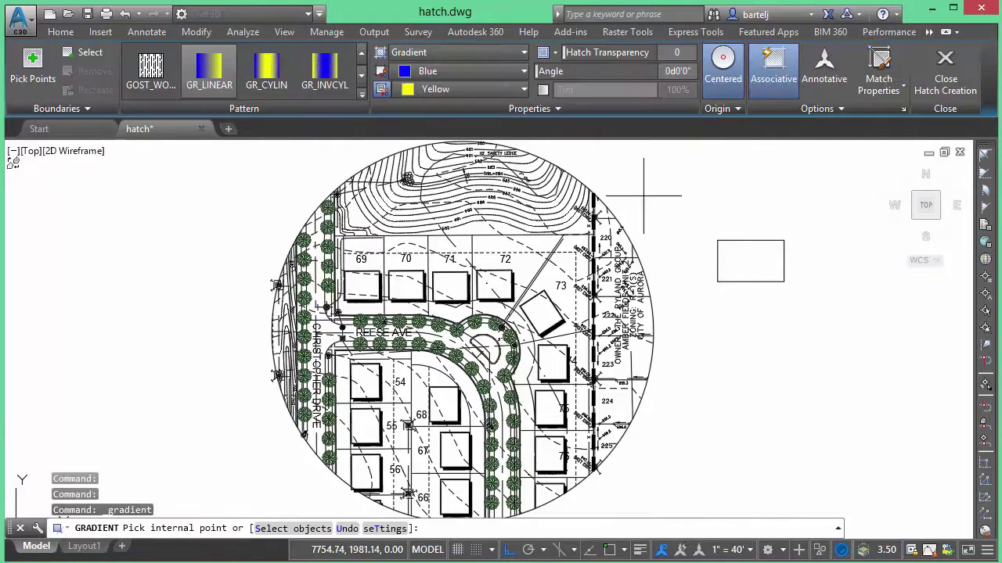
{"action": "left_click", "coordinate": [522, 72]}
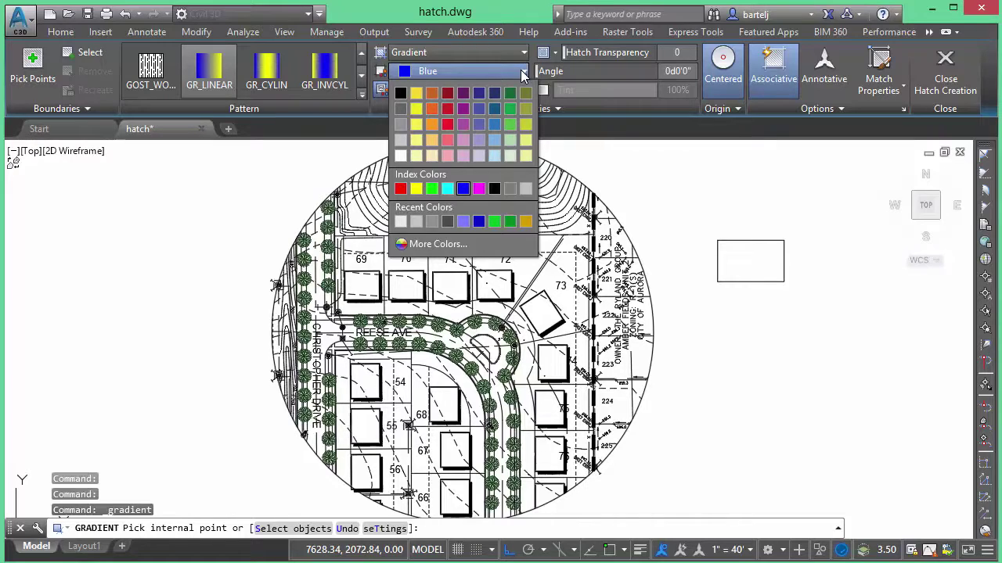
{"action": "left_click", "coordinate": [509, 107]}
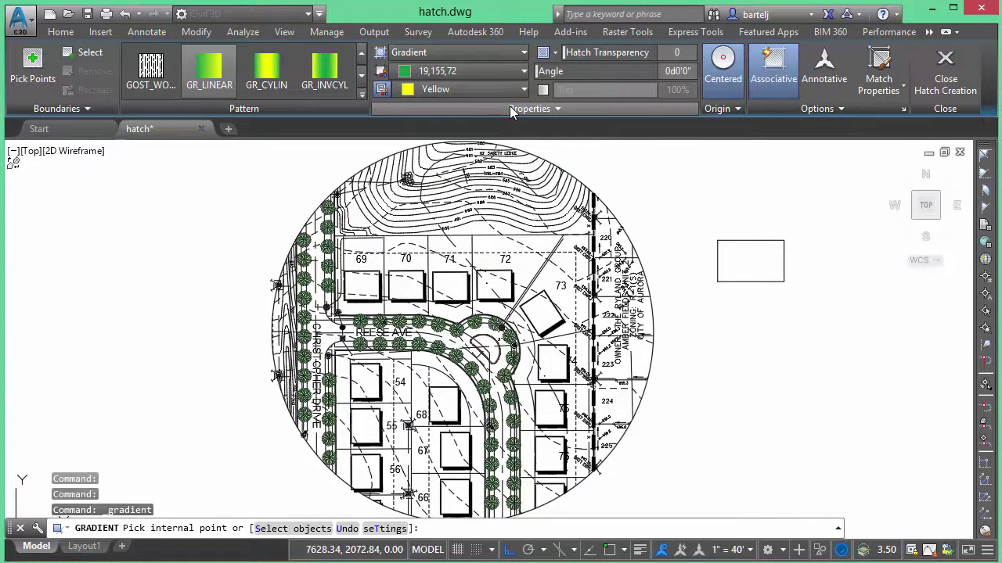
{"action": "left_click", "coordinate": [524, 89]}
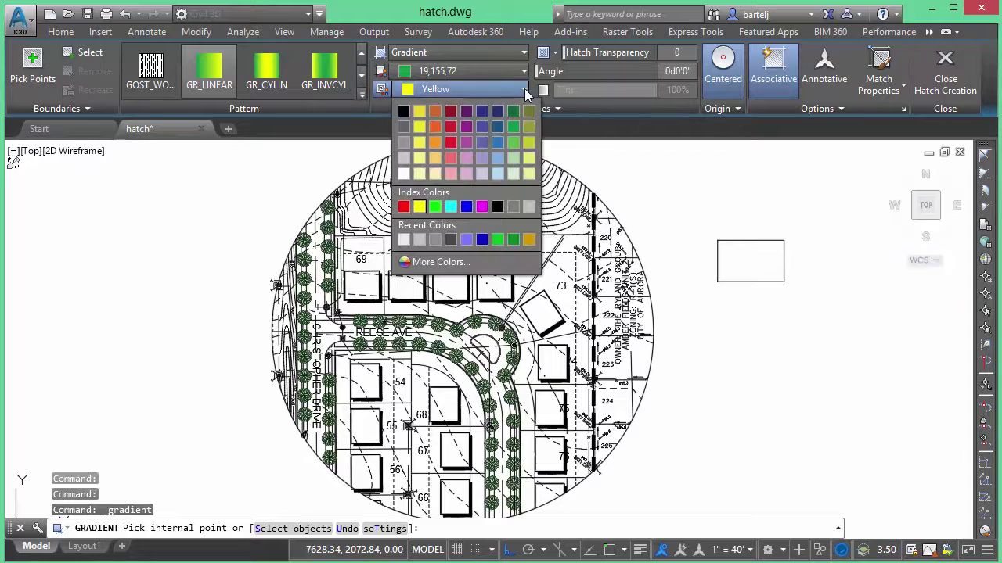
{"action": "left_click", "coordinate": [513, 141]}
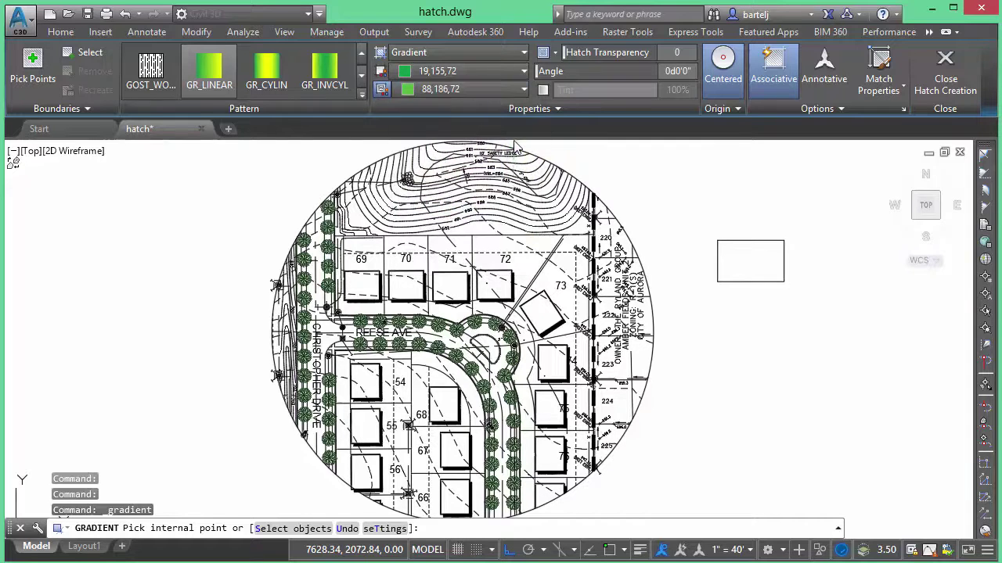
Choose the GR_SPHER gradient pattern and fill the rectangle beside the site plan with it
{"action": "left_click", "coordinate": [362, 94]}
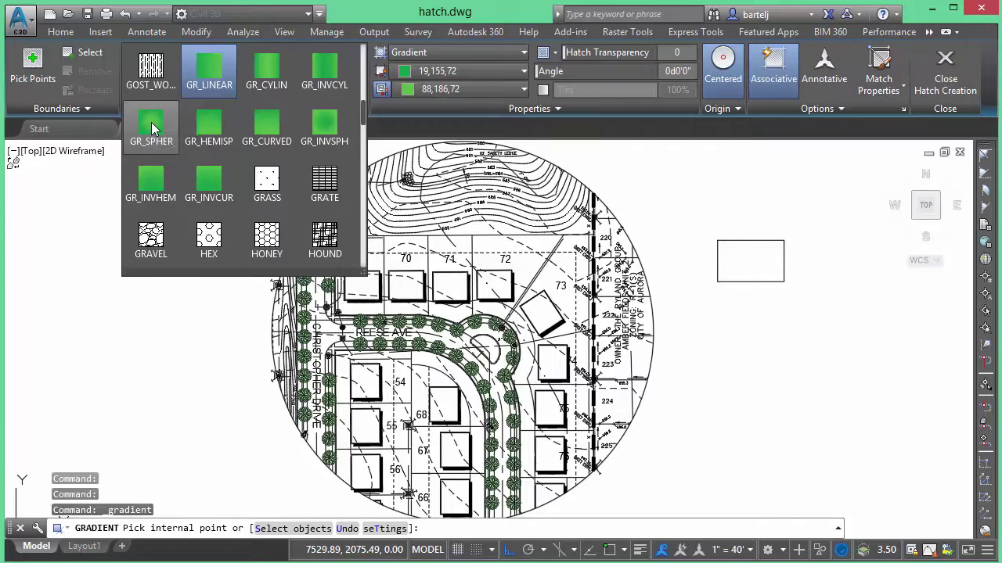
{"action": "left_click", "coordinate": [153, 129]}
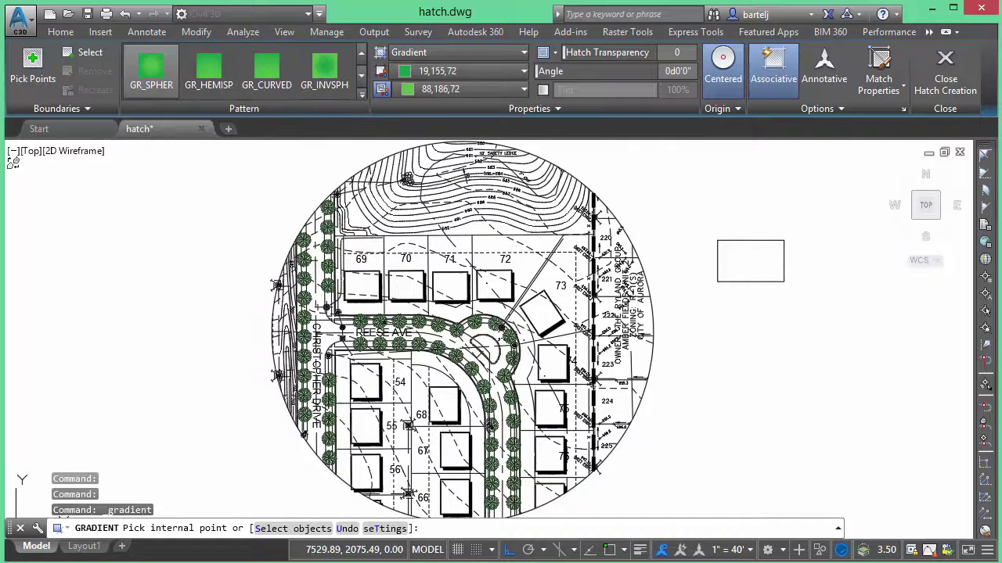
{"action": "left_click", "coordinate": [747, 264]}
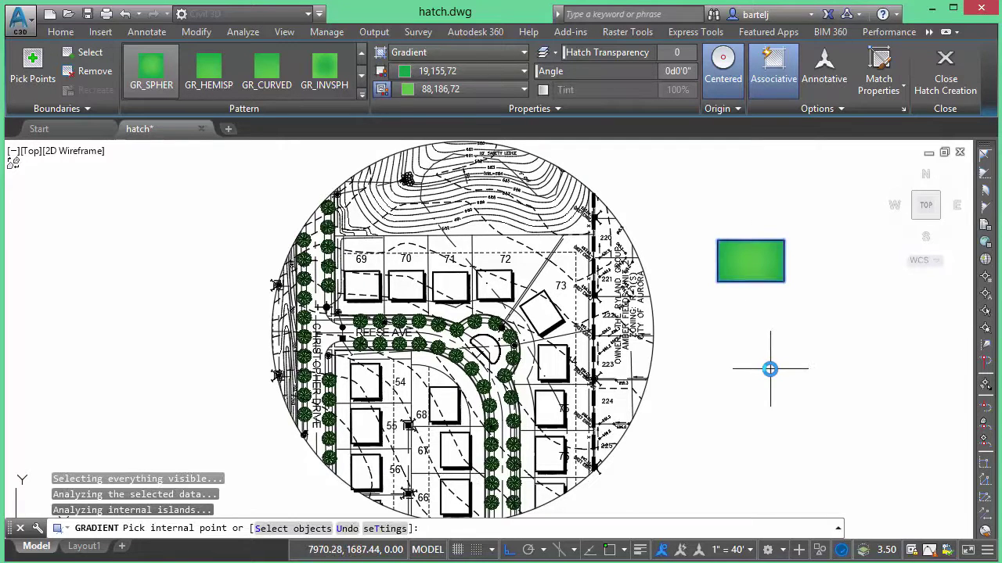
{"action": "key", "text": "Escape"}
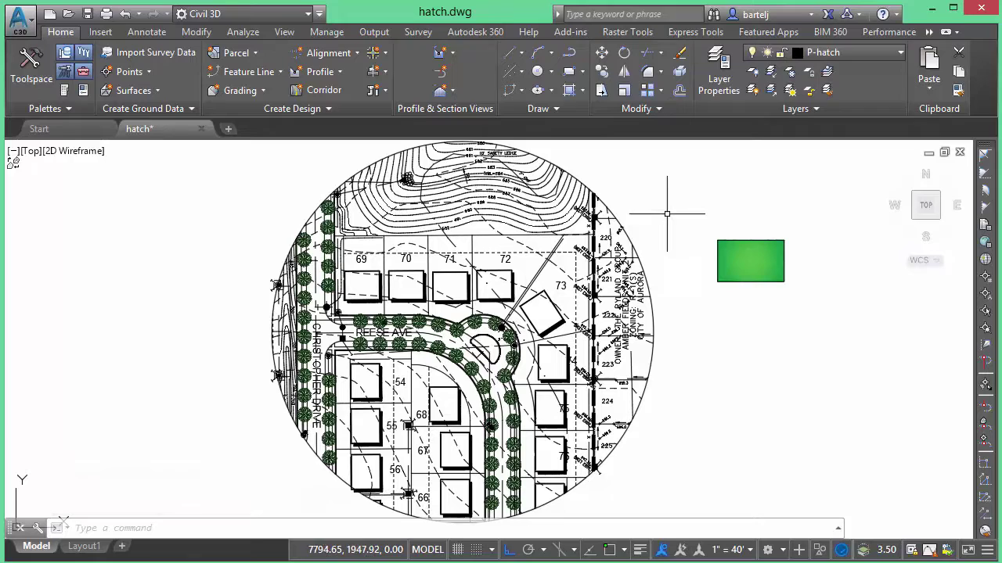
Turn off the proposed minor and major contour layers, ADSK_DTP_CONTMIN and ADSK_DTP_CONTMAJ, by picking contours north of the lots
{"action": "left_click", "coordinate": [752, 71]}
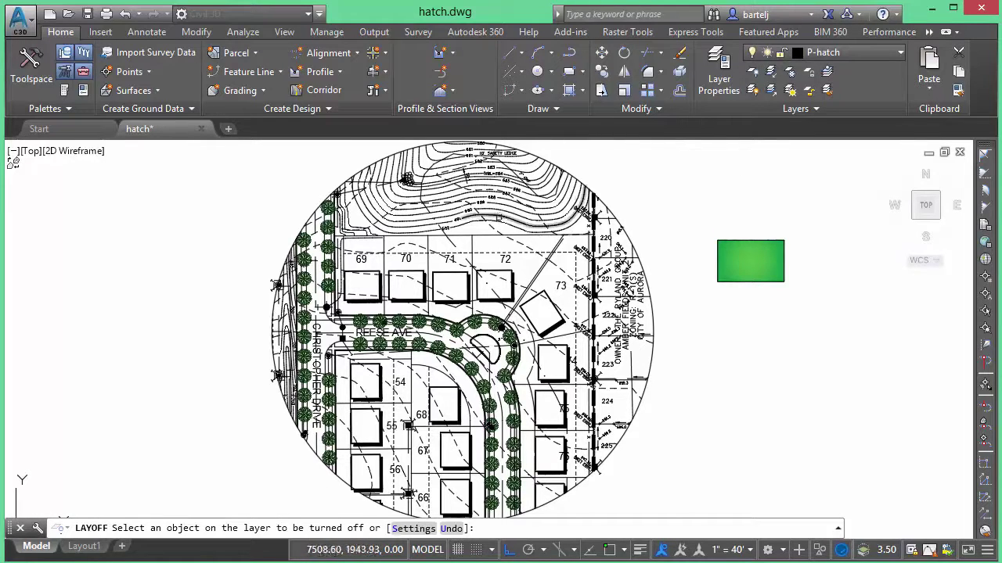
{"action": "left_click", "coordinate": [497, 220]}
{"action": "left_click", "coordinate": [499, 206]}
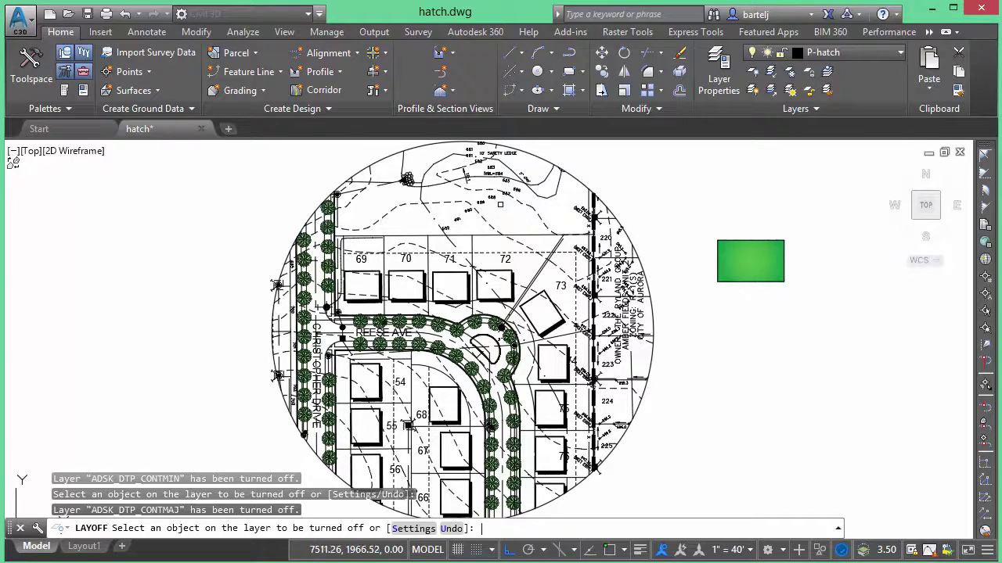
{"action": "type", "text": "u"}
{"action": "key", "text": "Return"}
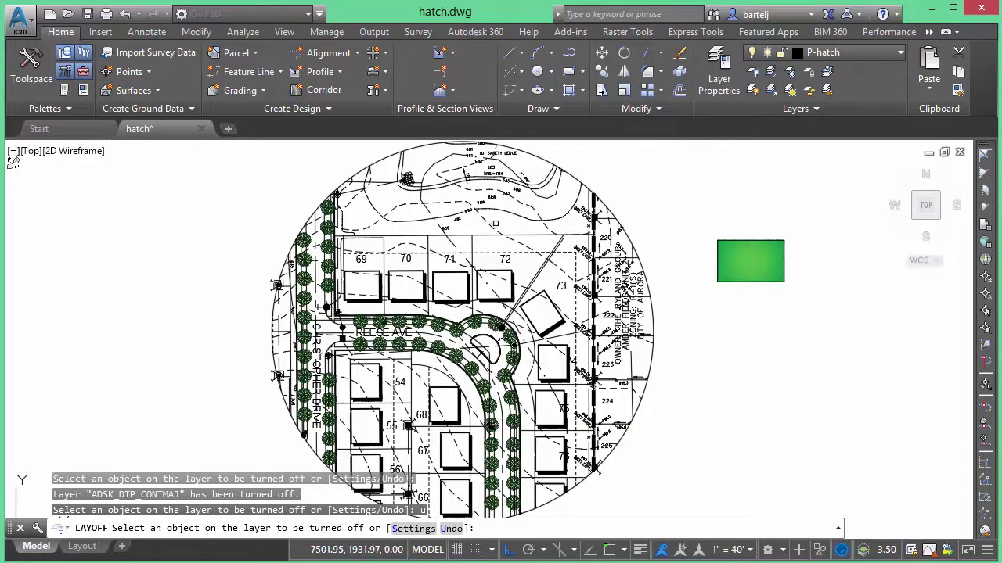
{"action": "left_click", "coordinate": [496, 207]}
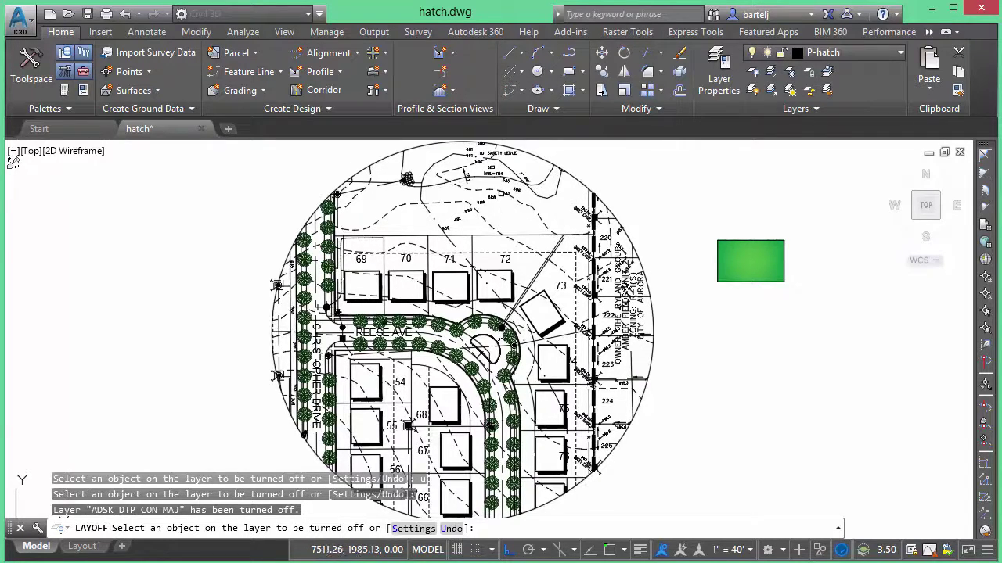
Turn off the contour label, existing minor contour, drain tile, riprap and storm sewer layers by picking their objects north of the lots
{"action": "left_click", "coordinate": [510, 191]}
{"action": "left_click", "coordinate": [502, 195]}
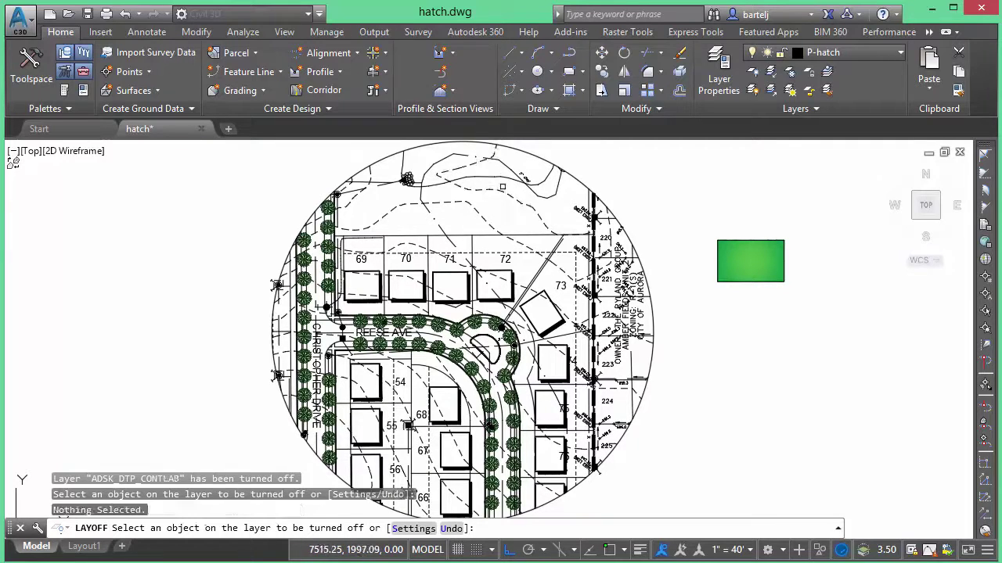
{"action": "left_click", "coordinate": [496, 190]}
{"action": "left_click", "coordinate": [516, 174]}
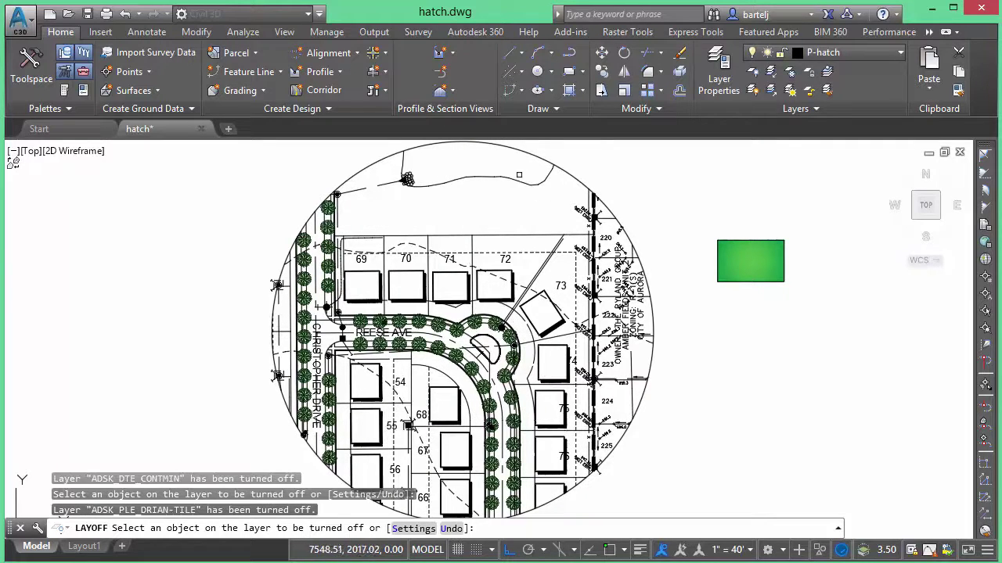
{"action": "left_click", "coordinate": [407, 176]}
{"action": "left_click", "coordinate": [389, 182]}
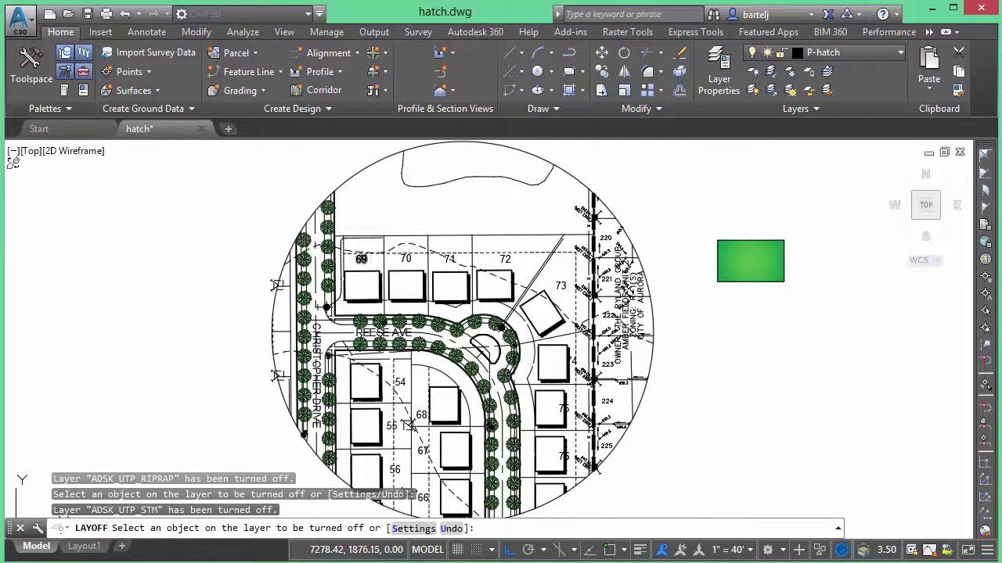
Turn off the layers of the lot numbers, setbacks, existing major contours, street trees, electric lines and spot elevations
{"action": "left_click", "coordinate": [361, 257]}
{"action": "left_click", "coordinate": [403, 249]}
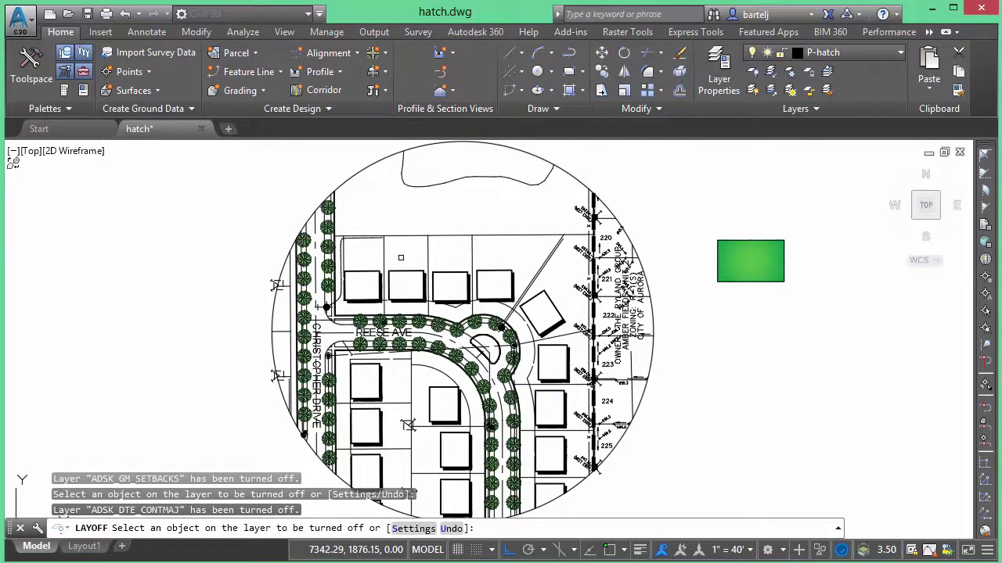
{"action": "left_click", "coordinate": [328, 247]}
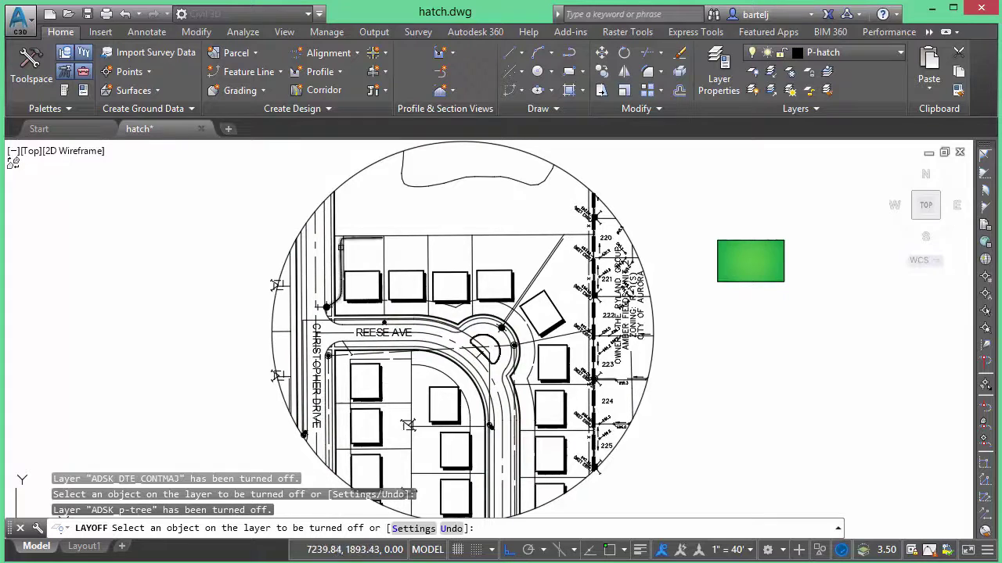
{"action": "left_click", "coordinate": [362, 259]}
{"action": "left_click", "coordinate": [580, 290]}
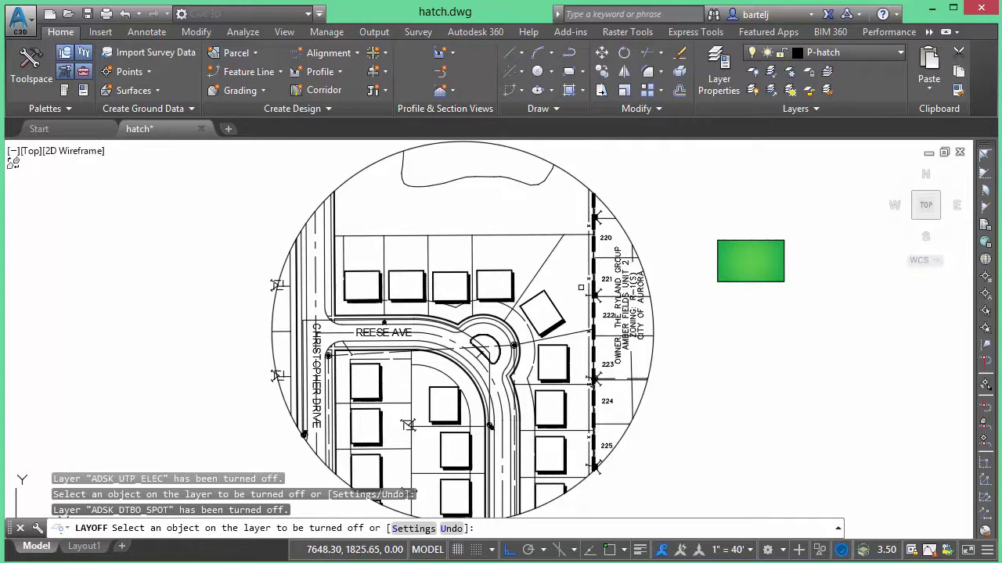
Along the east boundary, turn off the layers of the storm and sump symbols, adjacent owner text, adjacent lot numbers, unit boundary and silt fence
{"action": "left_click", "coordinate": [597, 292]}
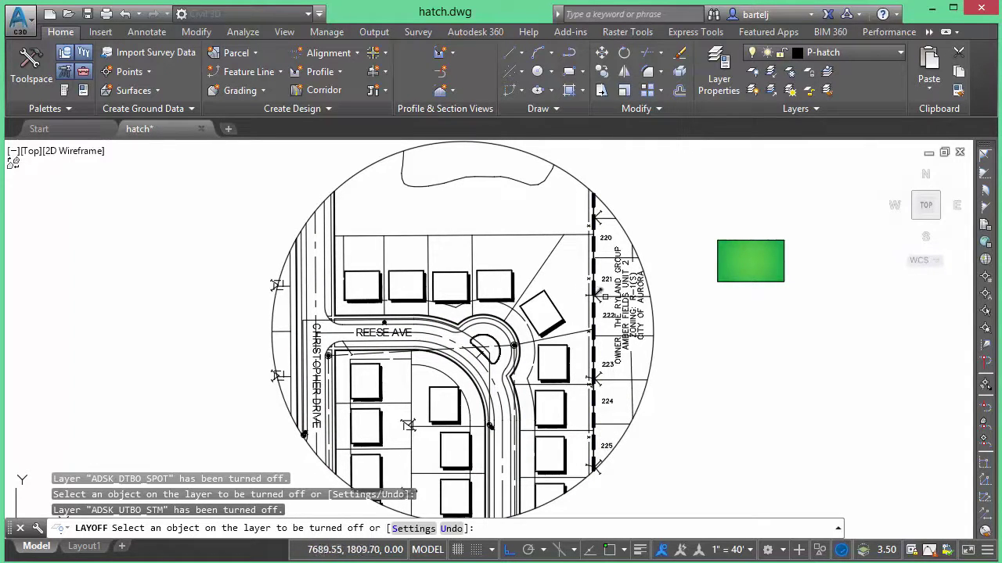
{"action": "left_click", "coordinate": [618, 288]}
{"action": "left_click", "coordinate": [603, 278]}
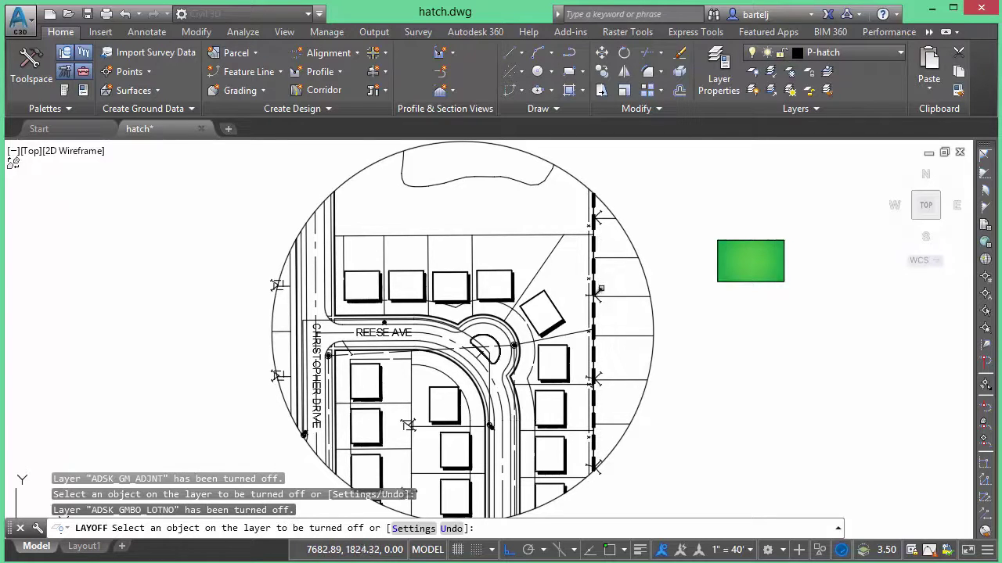
{"action": "left_click", "coordinate": [599, 290]}
{"action": "left_click", "coordinate": [592, 271]}
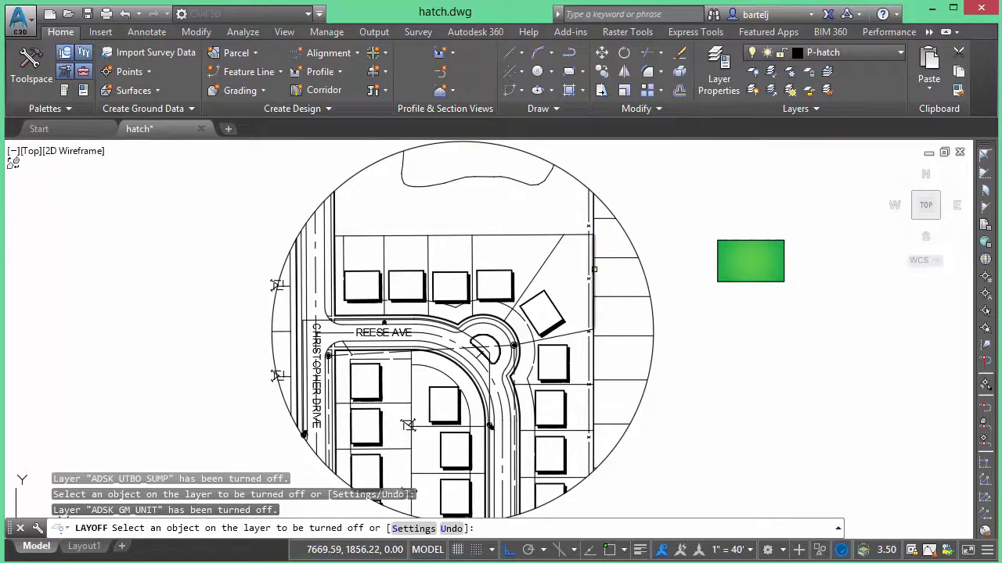
{"action": "left_click", "coordinate": [587, 283]}
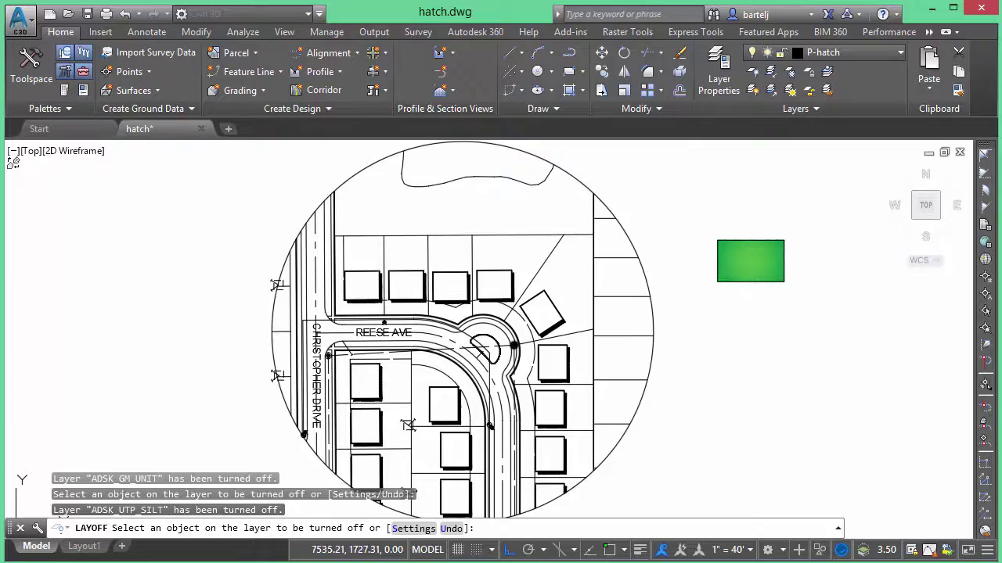
{"action": "left_click", "coordinate": [526, 342]}
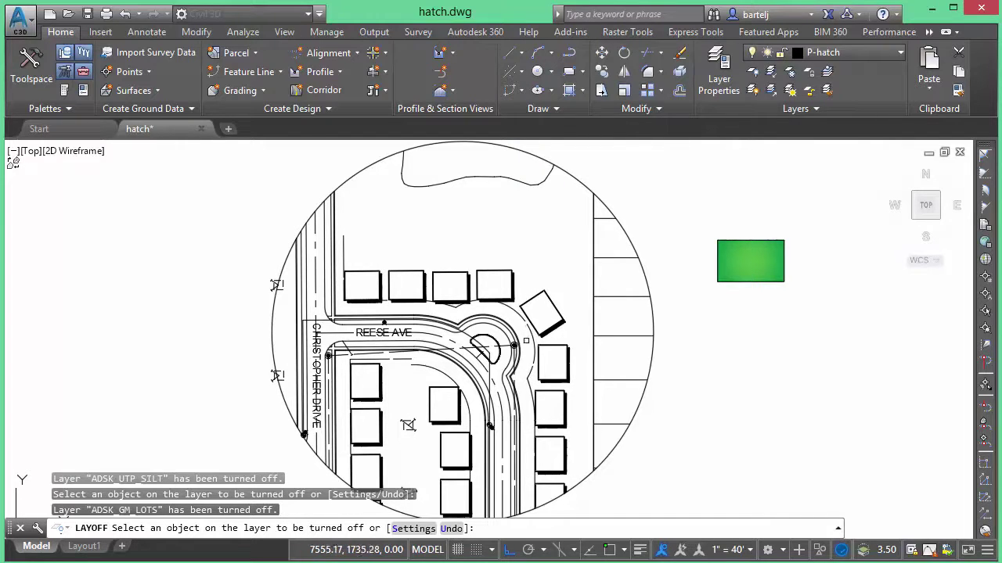
{"action": "type", "text": "u"}
{"action": "key", "text": "Return"}
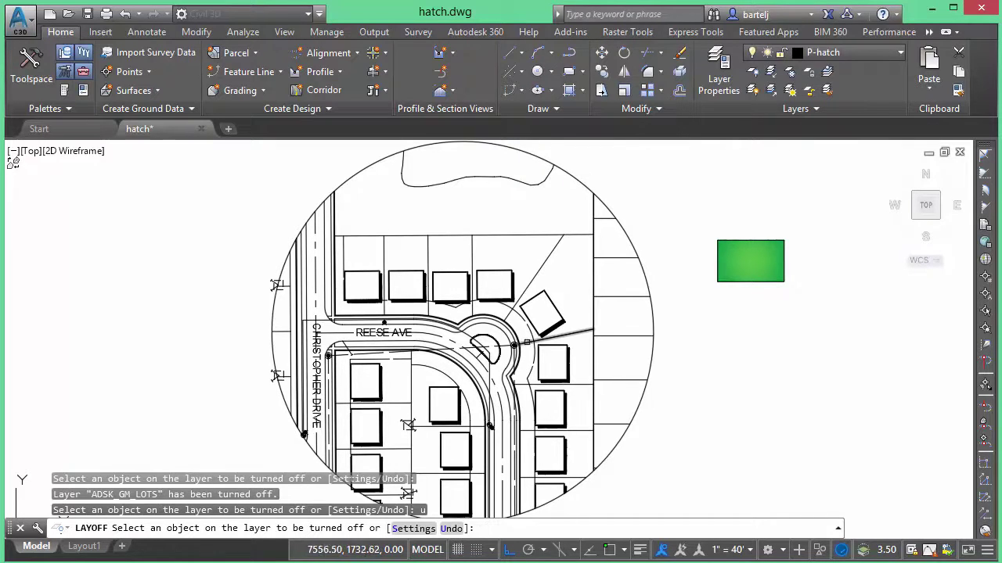
Turn off the layers of the building line, water main, street centerline, sanitary sewer and street names around Reese Ave
{"action": "left_click", "coordinate": [525, 325]}
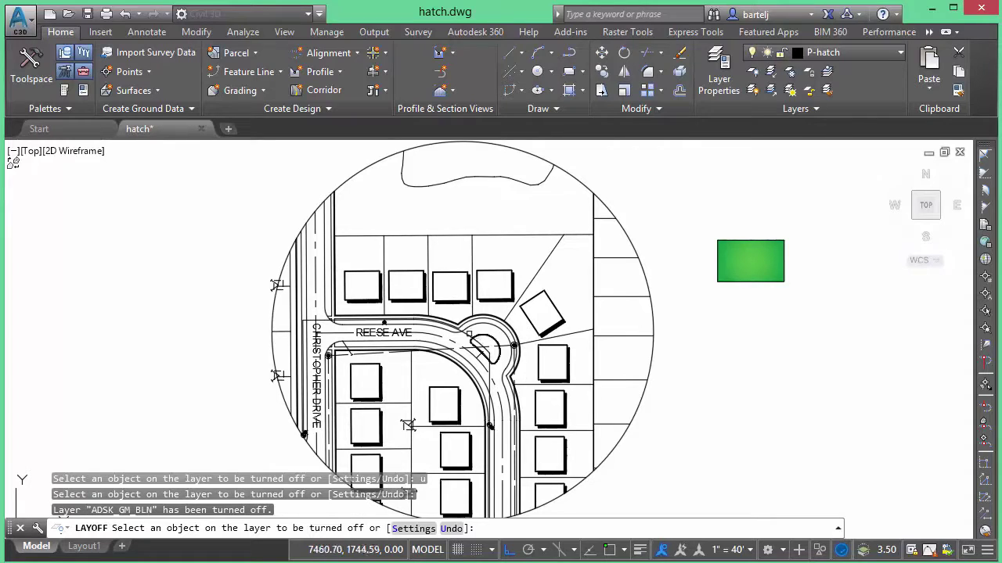
{"action": "left_click", "coordinate": [469, 334]}
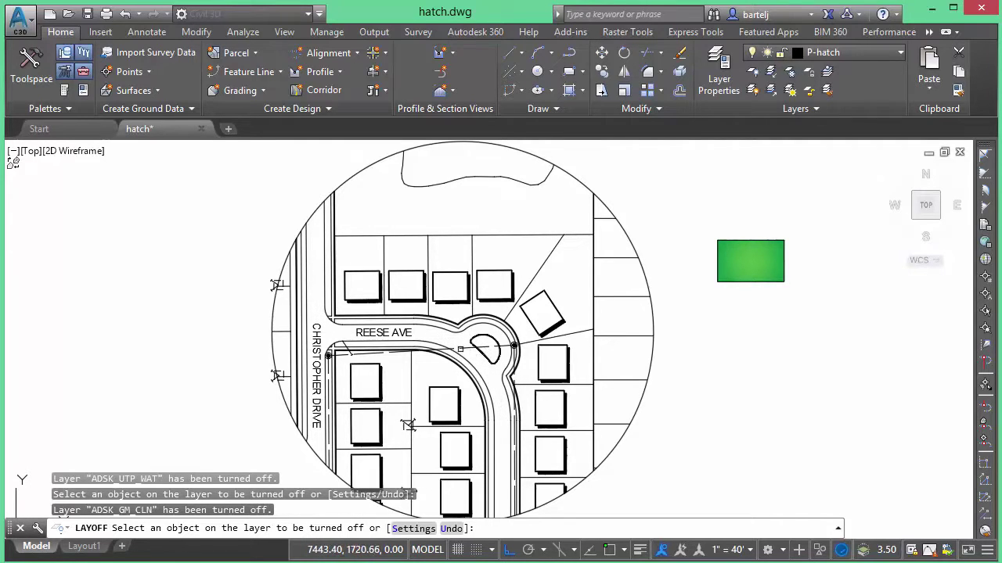
{"action": "left_click", "coordinate": [460, 349]}
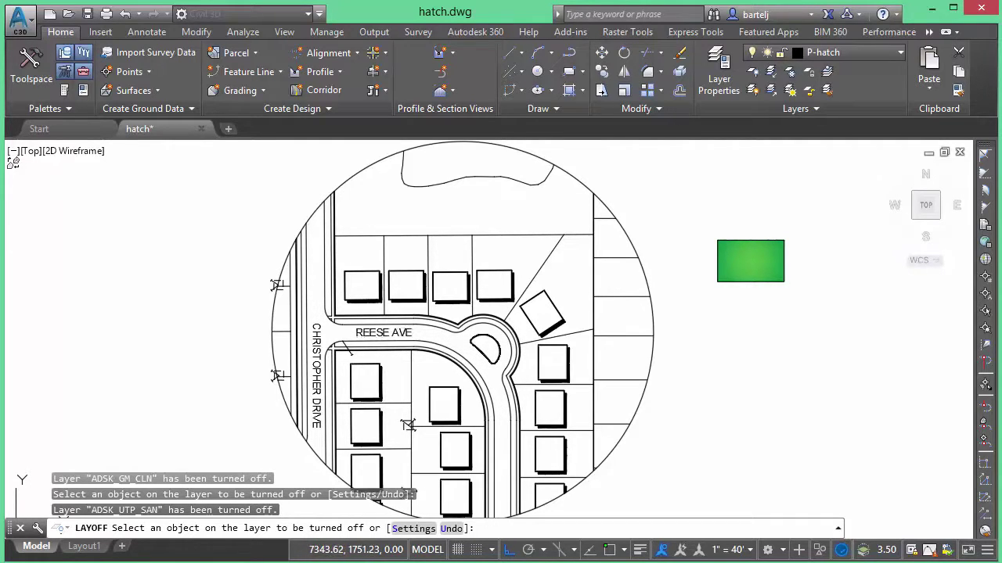
{"action": "left_click", "coordinate": [346, 346]}
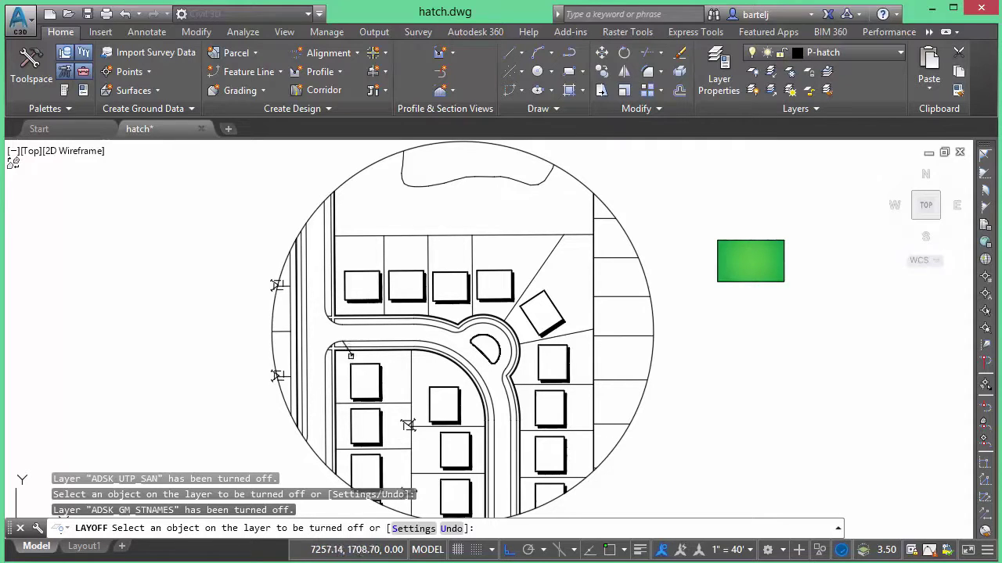
Turn off the layers of the sump line, straw bale symbols and reverse pitch curb line, and end the layer-off command
{"action": "left_click", "coordinate": [351, 355]}
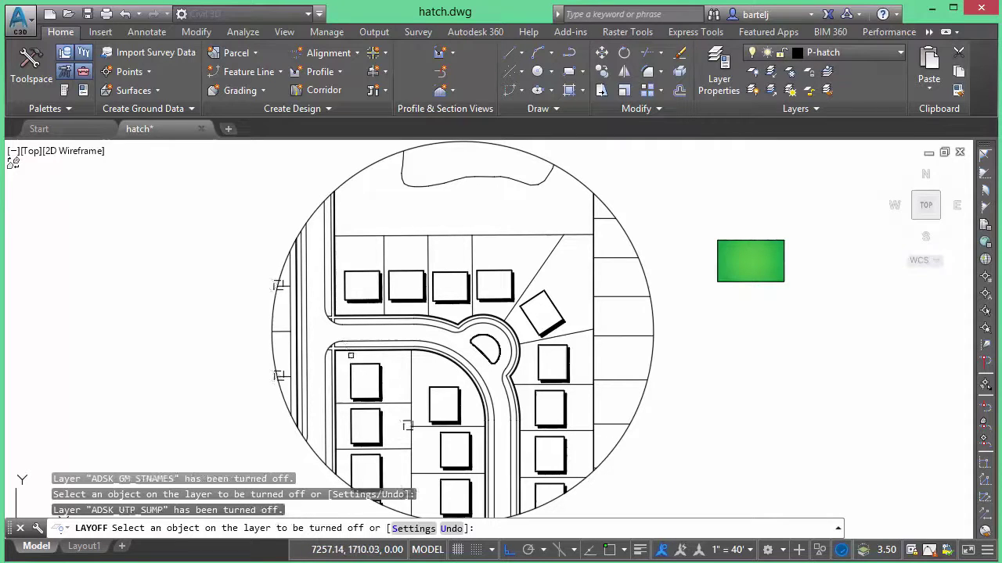
{"action": "left_click", "coordinate": [407, 425]}
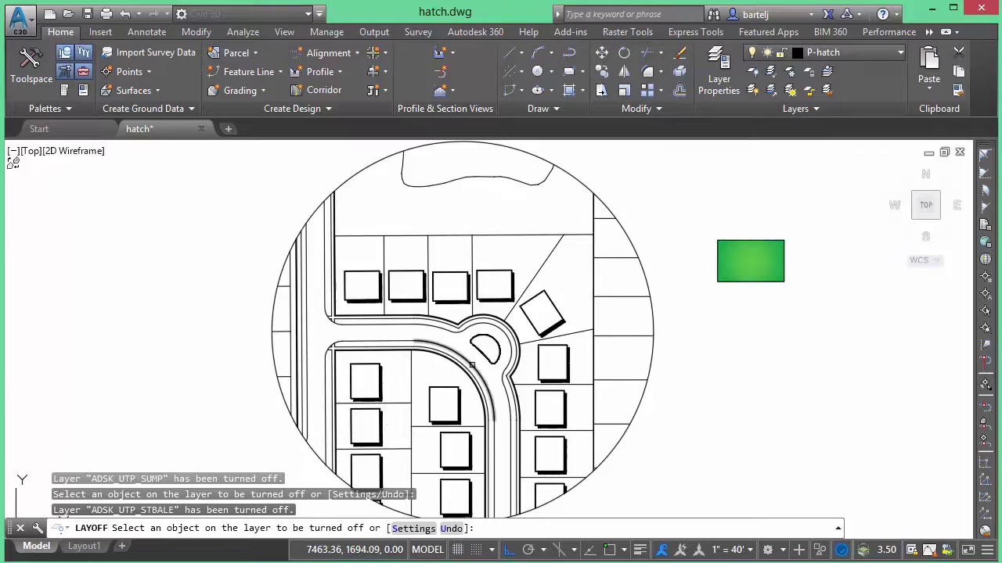
{"action": "left_click", "coordinate": [472, 345]}
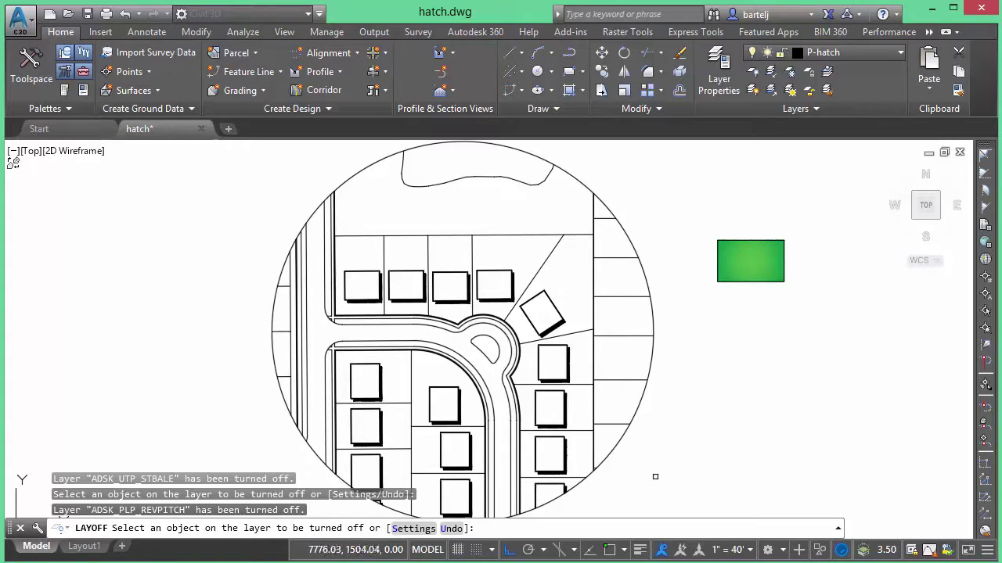
{"action": "right_click", "coordinate": [687, 448]}
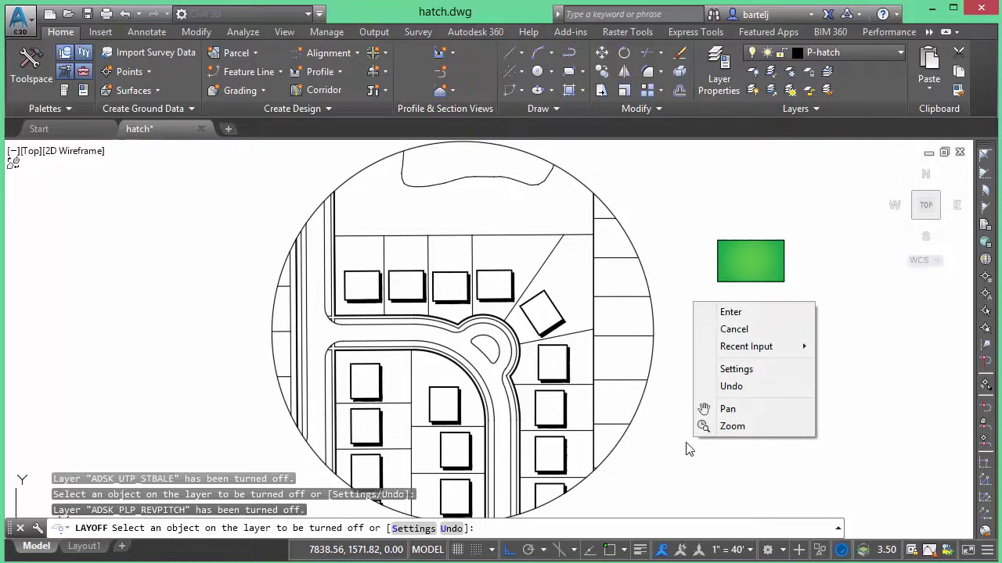
{"action": "left_click", "coordinate": [668, 462]}
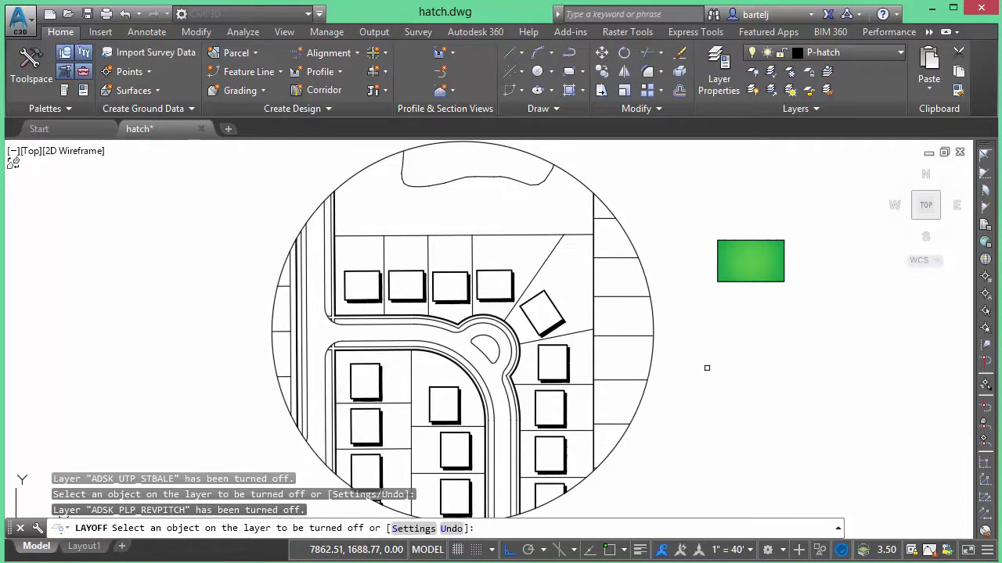
{"action": "left_click", "coordinate": [711, 358]}
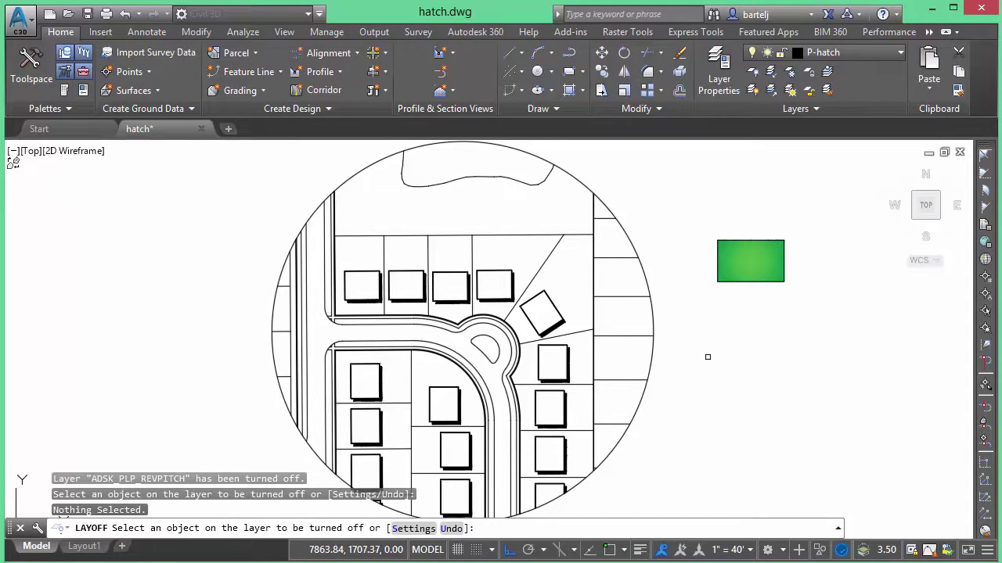
{"action": "key", "text": "Escape"}
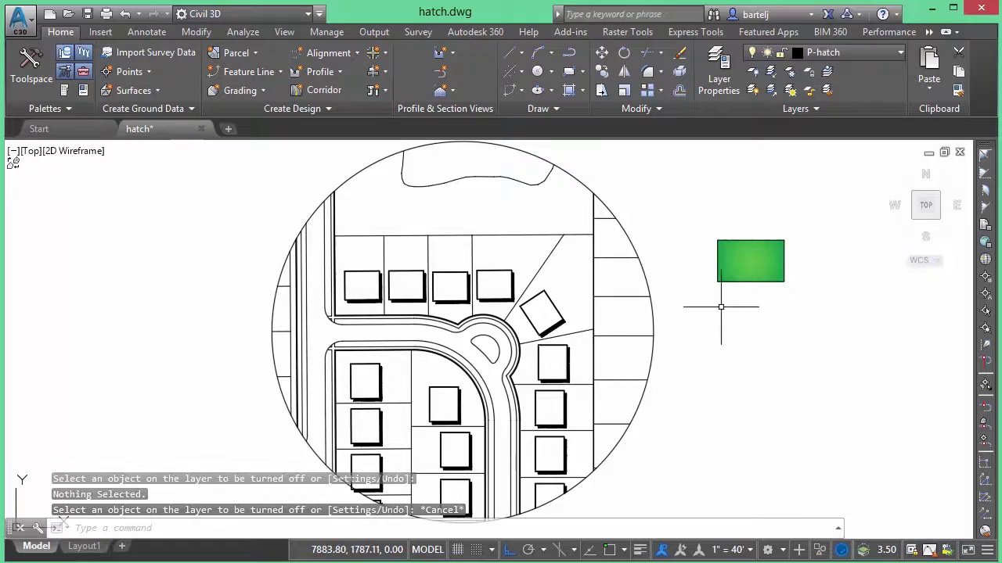
Start a new hatch from the green rectangle's gradient with Add Selected, and pick the five lots along the north row
{"action": "left_click", "coordinate": [736, 259]}
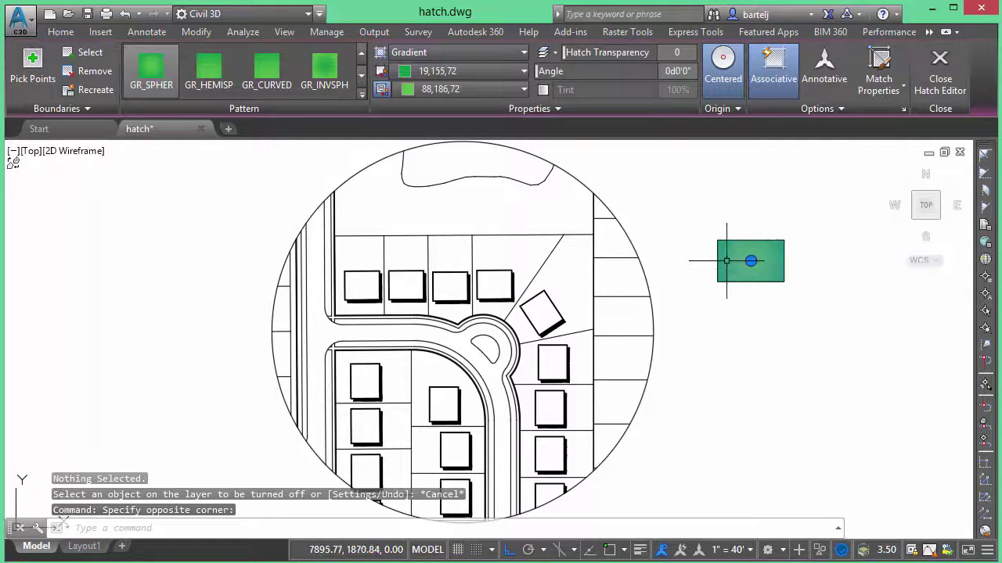
{"action": "right_click", "coordinate": [727, 264]}
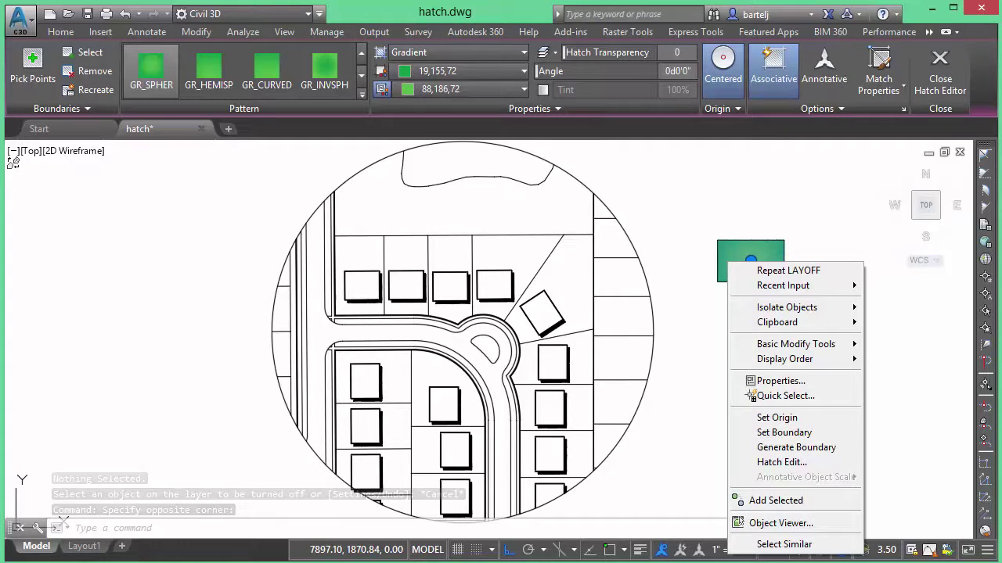
{"action": "left_click", "coordinate": [773, 501]}
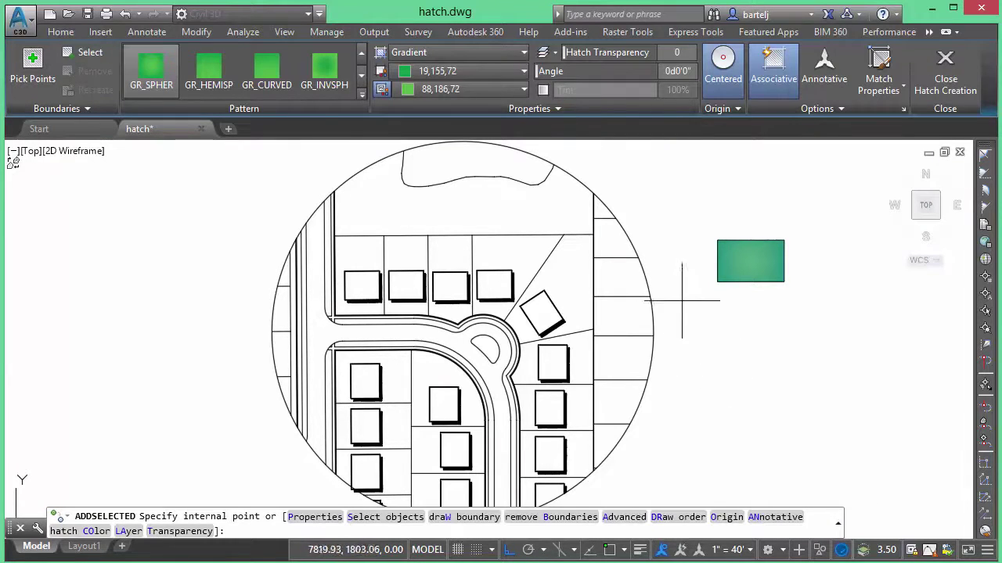
{"action": "left_click", "coordinate": [367, 256]}
{"action": "left_click", "coordinate": [418, 252]}
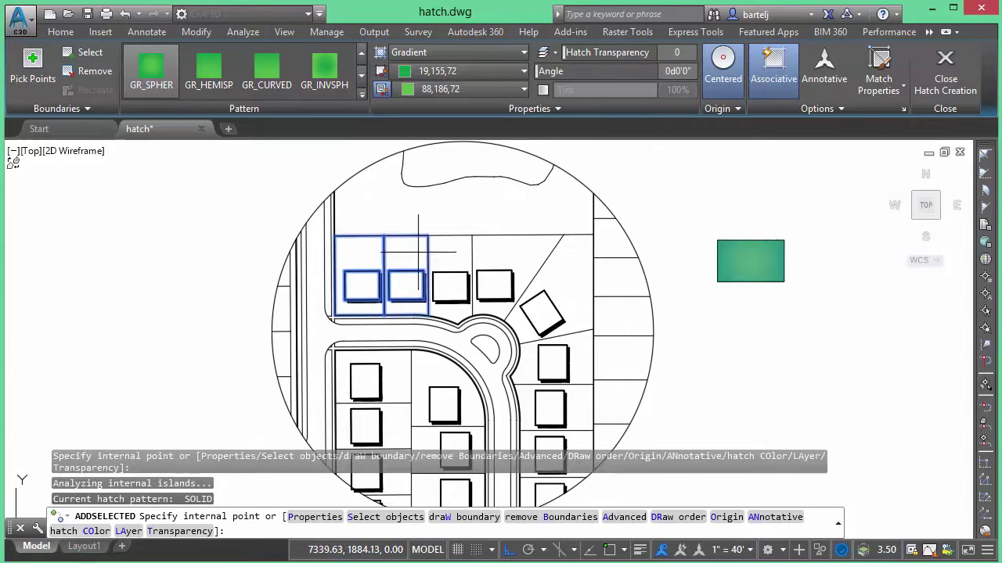
{"action": "left_click", "coordinate": [454, 252]}
{"action": "left_click", "coordinate": [499, 252]}
{"action": "left_click", "coordinate": [556, 267]}
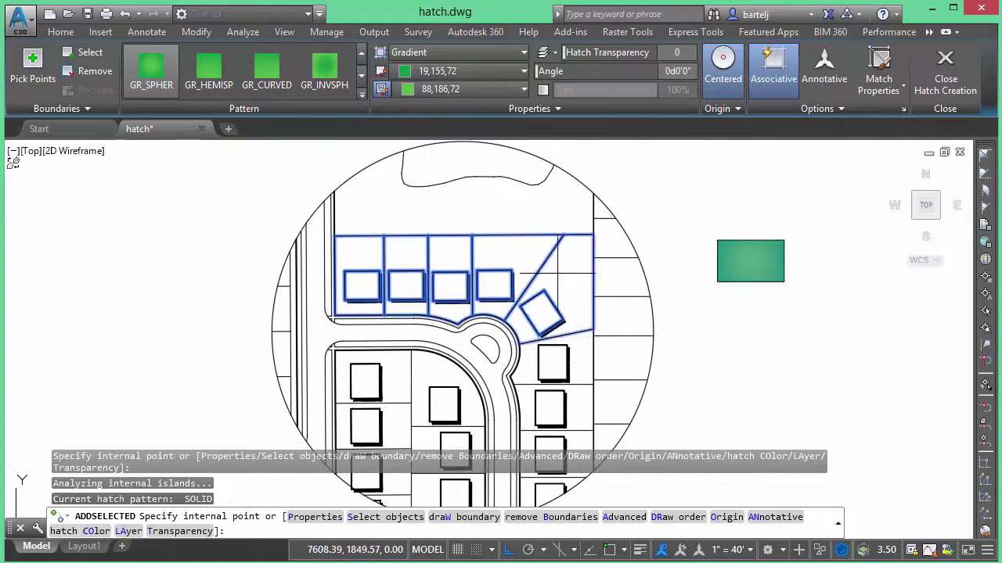
Add the four lots along the east side below the corner lot to the gradient hatch
{"action": "left_click", "coordinate": [572, 357]}
{"action": "left_click", "coordinate": [574, 403]}
{"action": "left_click", "coordinate": [576, 435]}
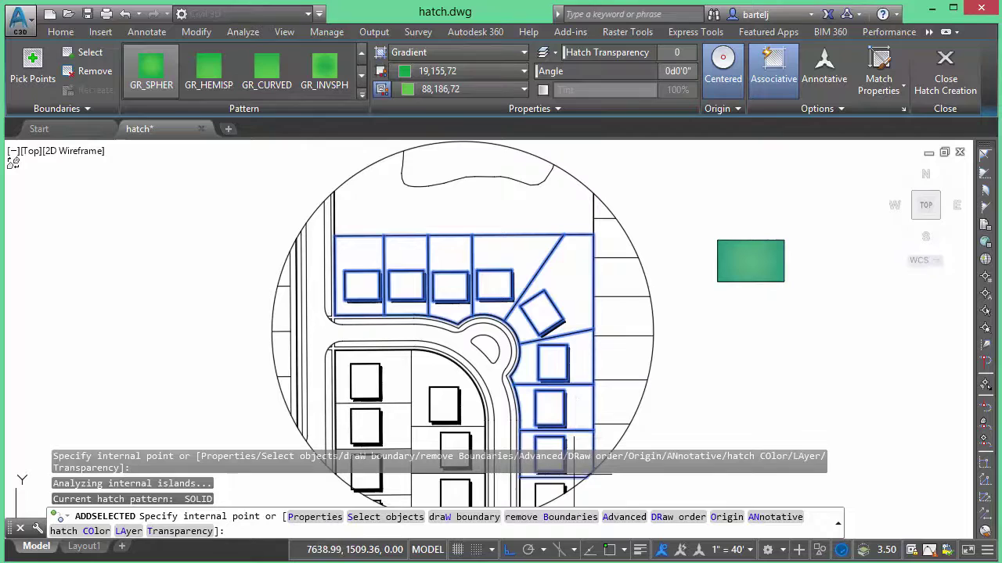
{"action": "left_click", "coordinate": [570, 490]}
Add the lots inside the road's curve and the column of lots west of them, and finish the gradient hatch
{"action": "left_click", "coordinate": [477, 487]}
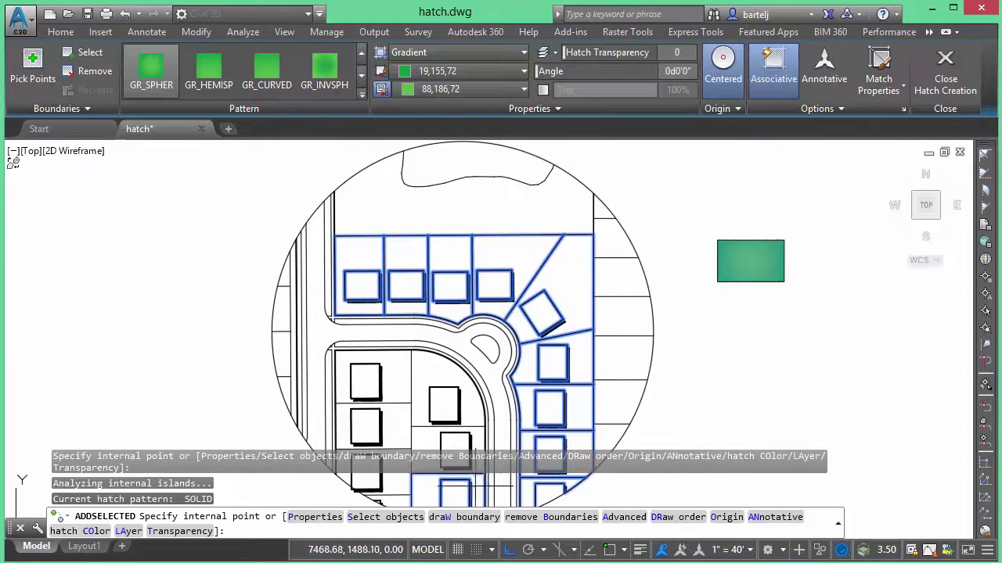
{"action": "left_click", "coordinate": [465, 391]}
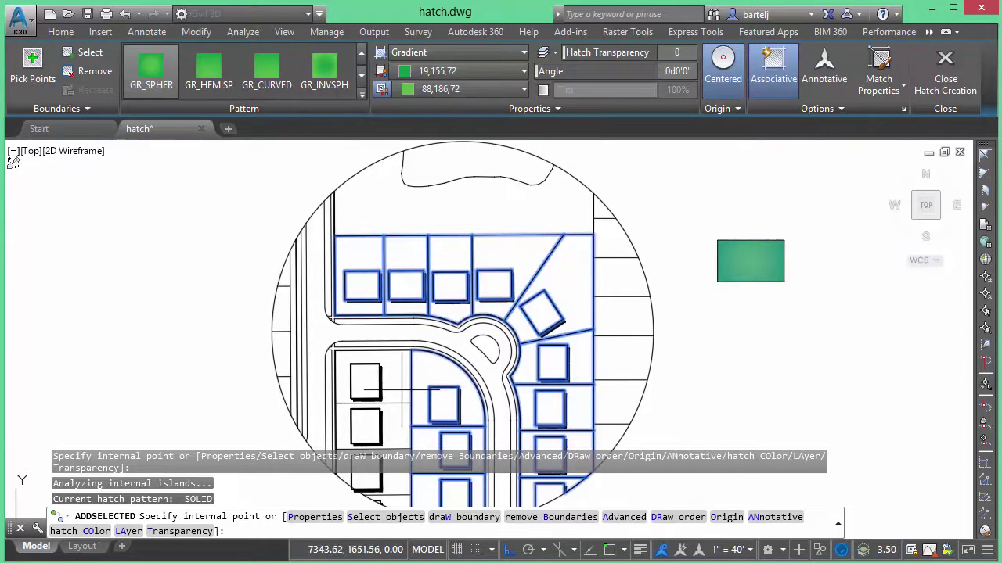
{"action": "left_click", "coordinate": [402, 390]}
{"action": "left_click", "coordinate": [401, 432]}
{"action": "left_click", "coordinate": [400, 485]}
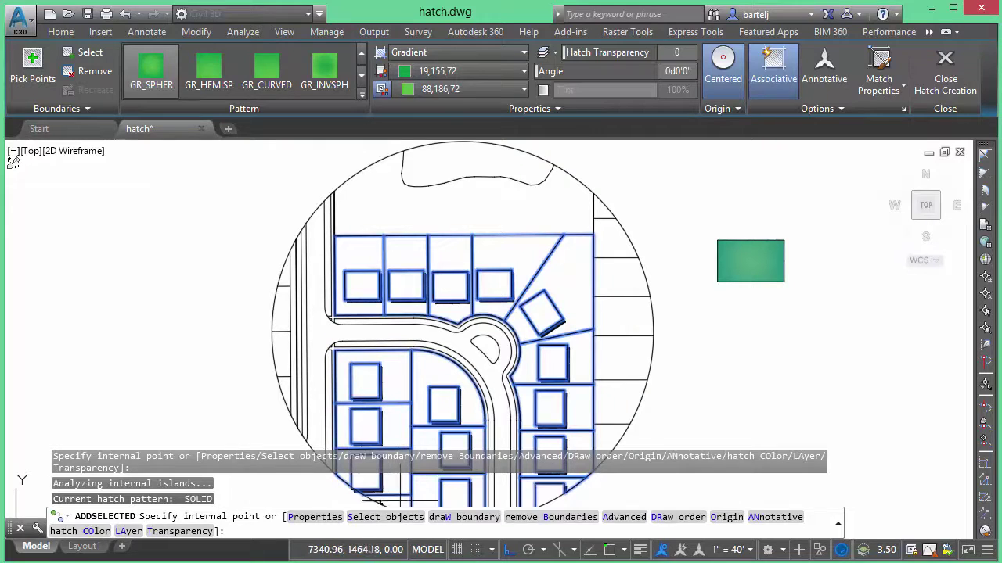
{"action": "right_click", "coordinate": [745, 389]}
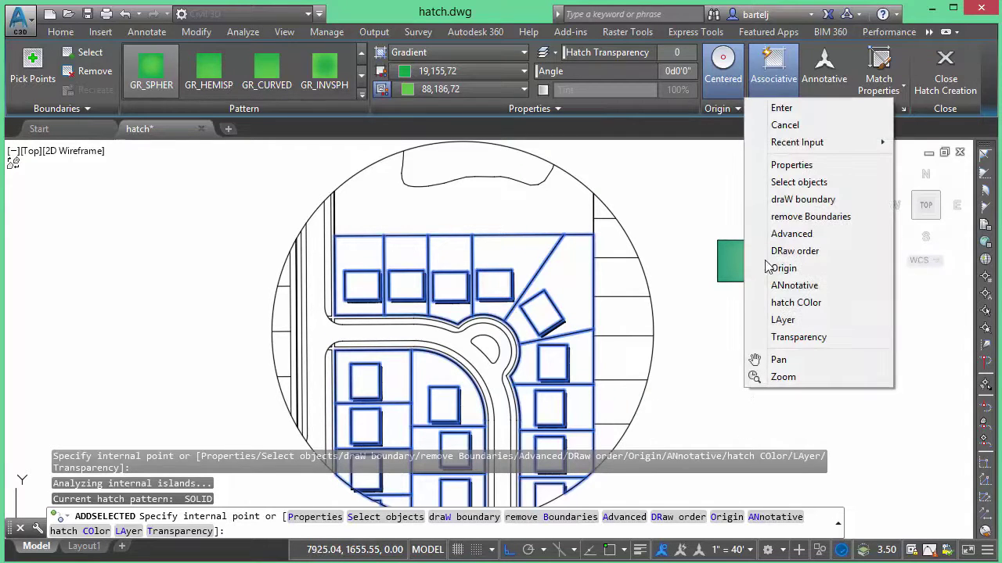
{"action": "left_click", "coordinate": [779, 108]}
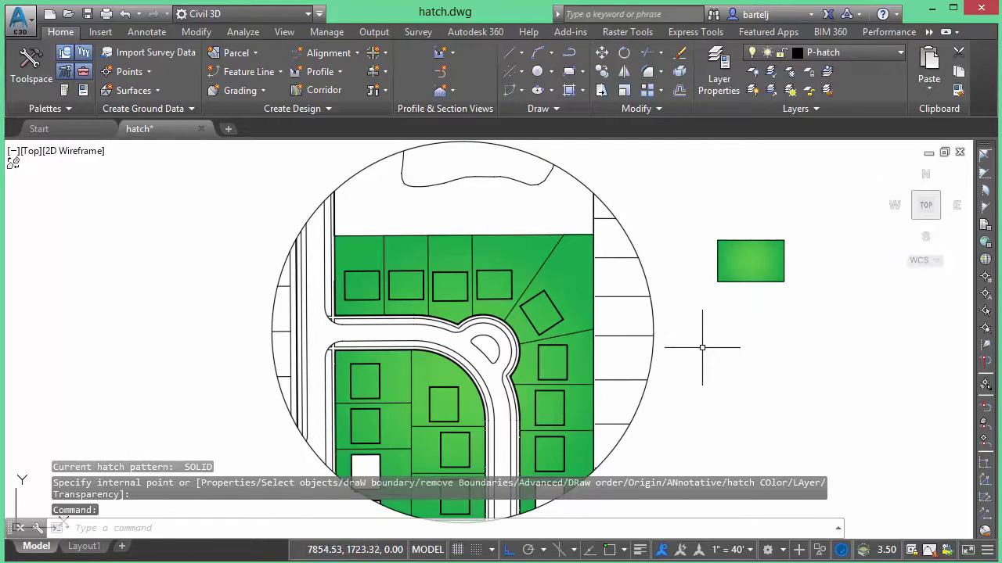
Send the lots' gradient hatch to the back of the display order
{"action": "left_click", "coordinate": [562, 283]}
{"action": "right_click", "coordinate": [560, 280]}
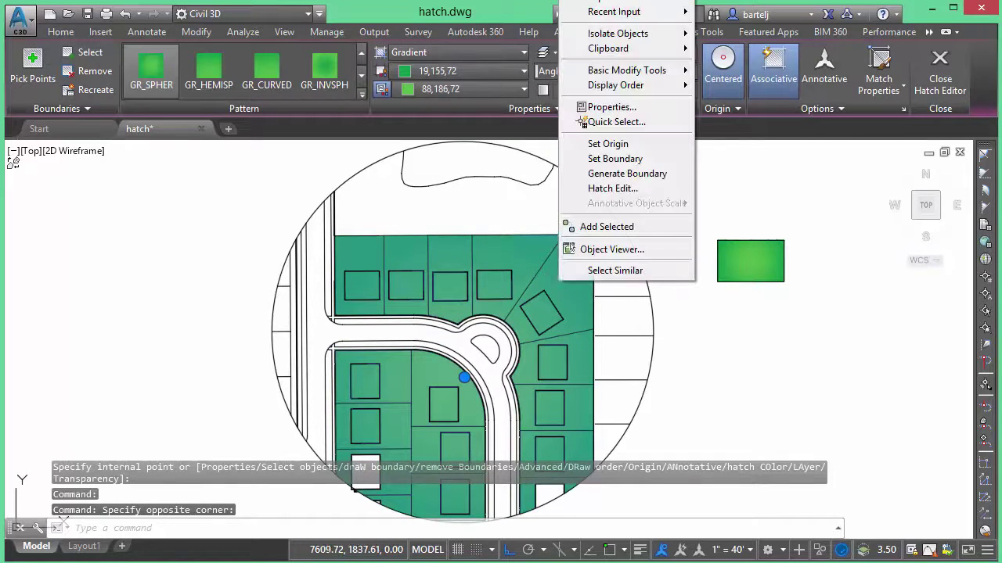
{"action": "mouse_move", "coordinate": [652, 86]}
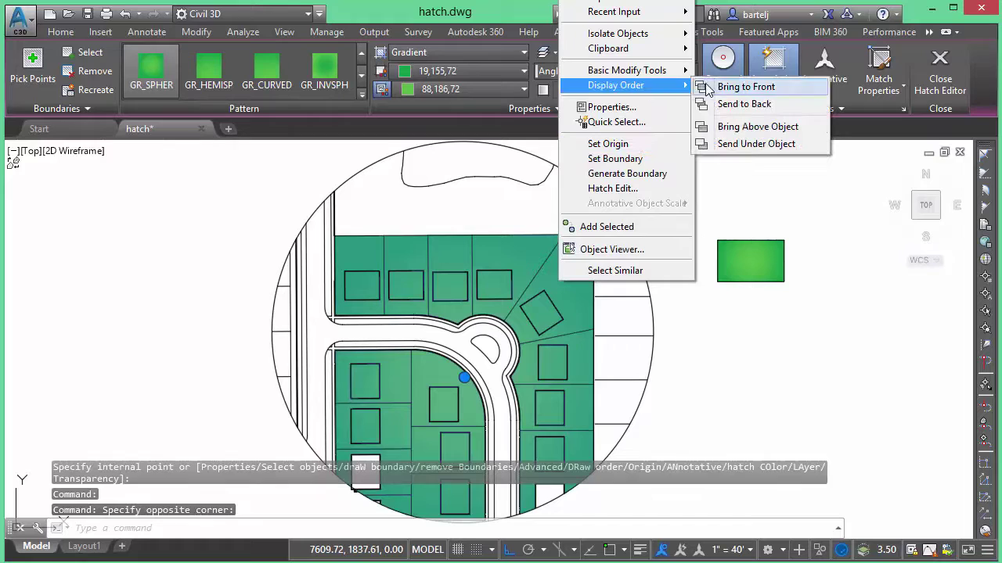
{"action": "left_click", "coordinate": [744, 105]}
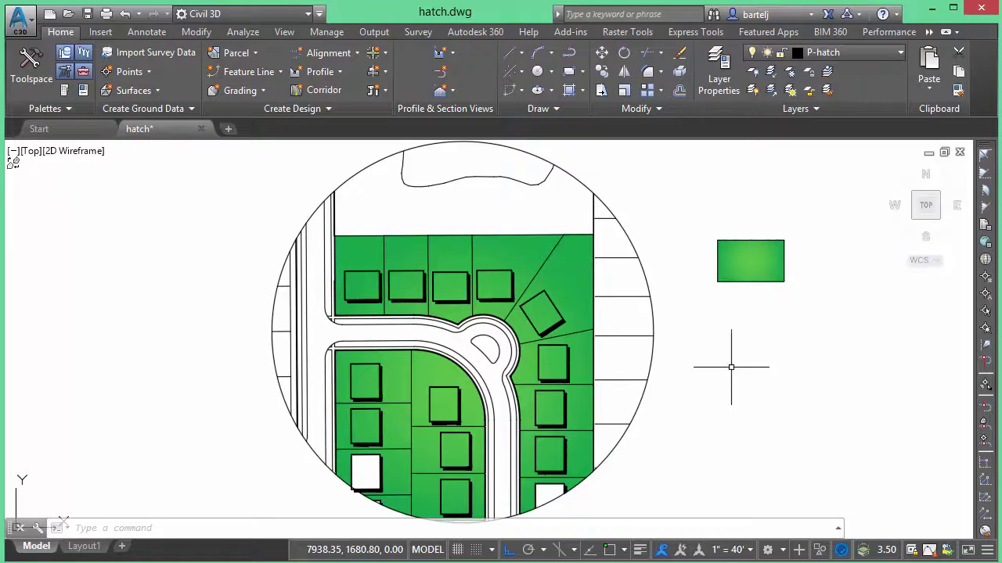
Edit the lots' gradient hatch with the Separate hatches option so each lot has its own gradient
{"action": "left_click", "coordinate": [576, 290]}
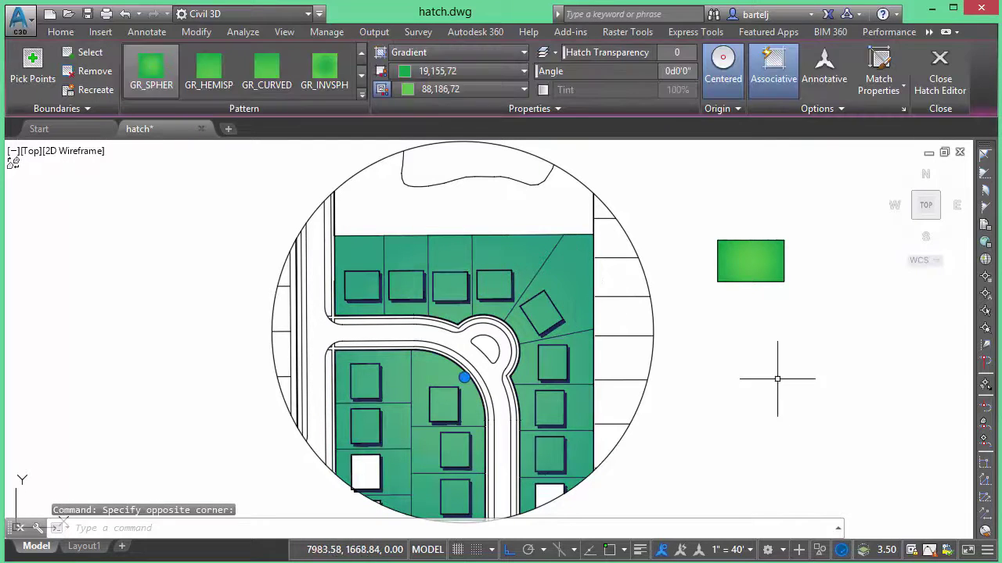
{"action": "right_click", "coordinate": [705, 340]}
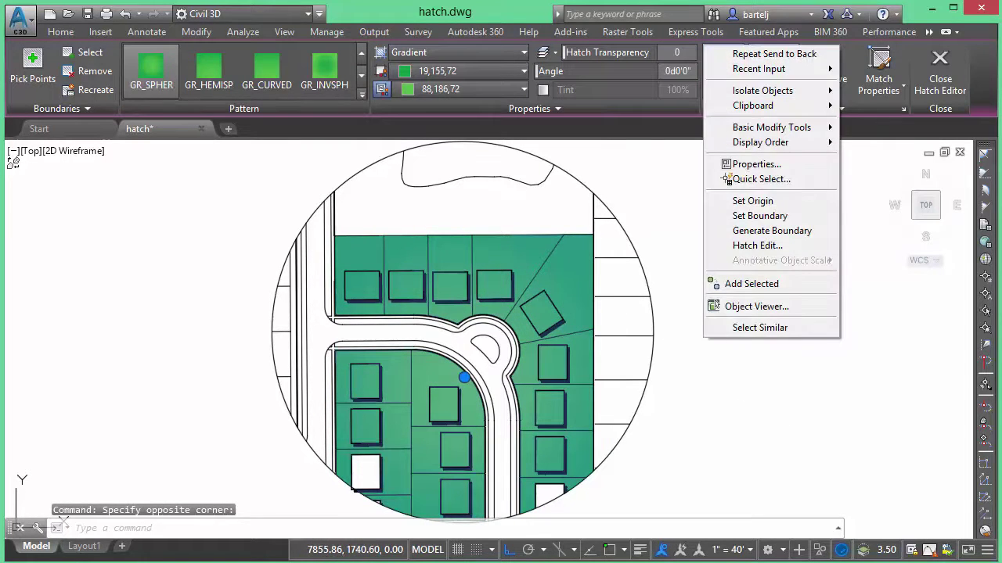
{"action": "left_click", "coordinate": [771, 248]}
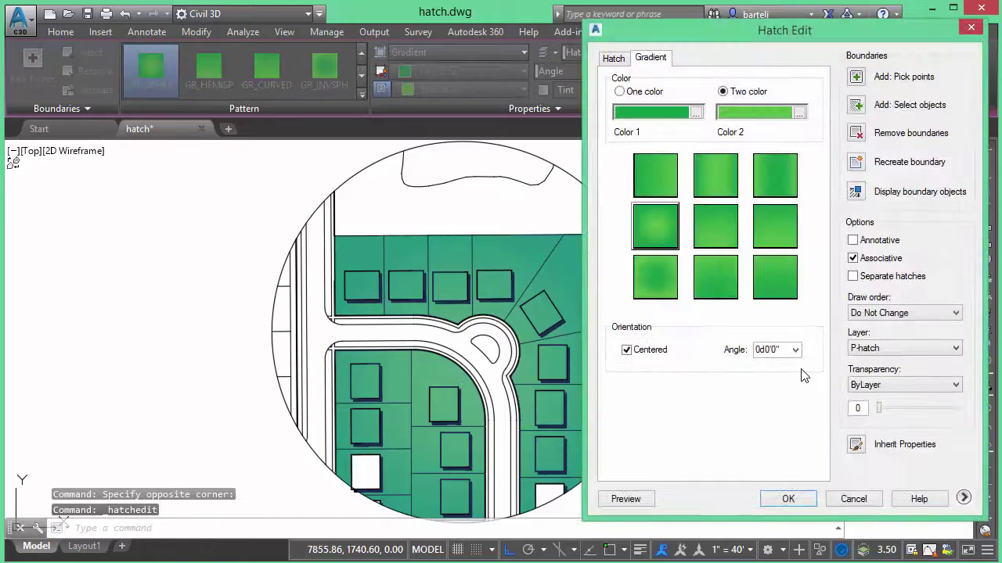
{"action": "left_click", "coordinate": [854, 279]}
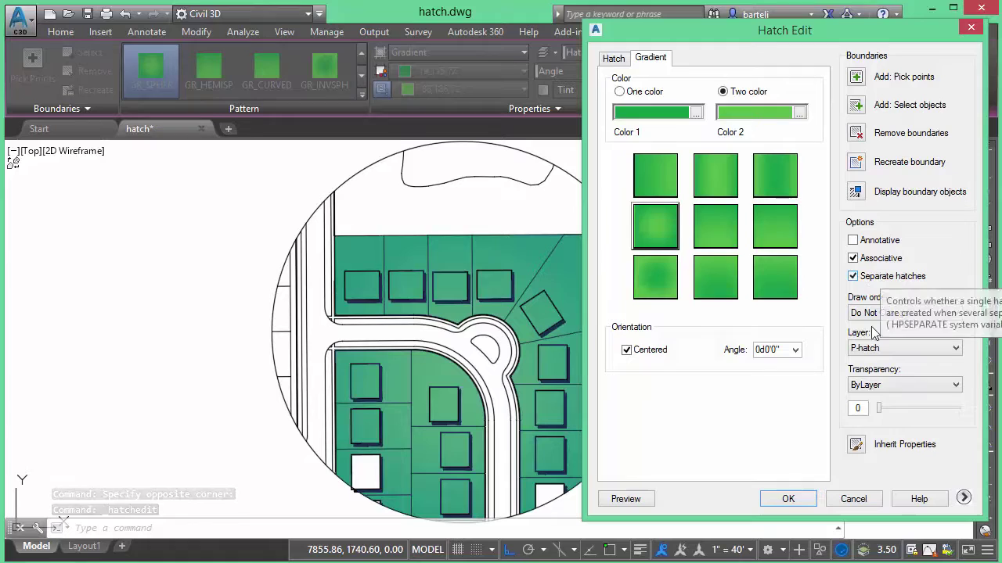
{"action": "left_click", "coordinate": [787, 498]}
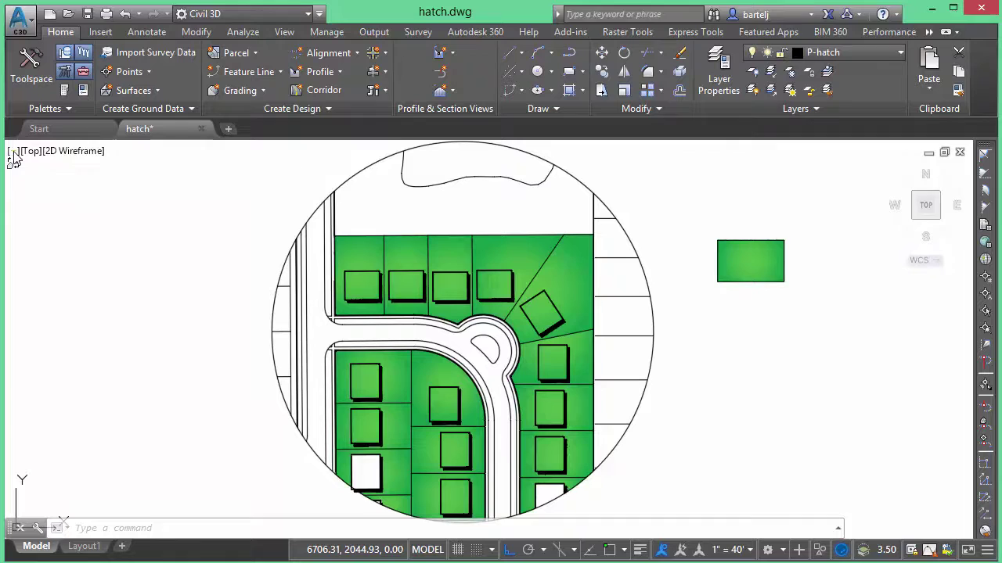
Split the model view into two vertical viewports and frame the circular site plan in the first one
{"action": "left_click", "coordinate": [13, 154]}
{"action": "mouse_move", "coordinate": [169, 189]}
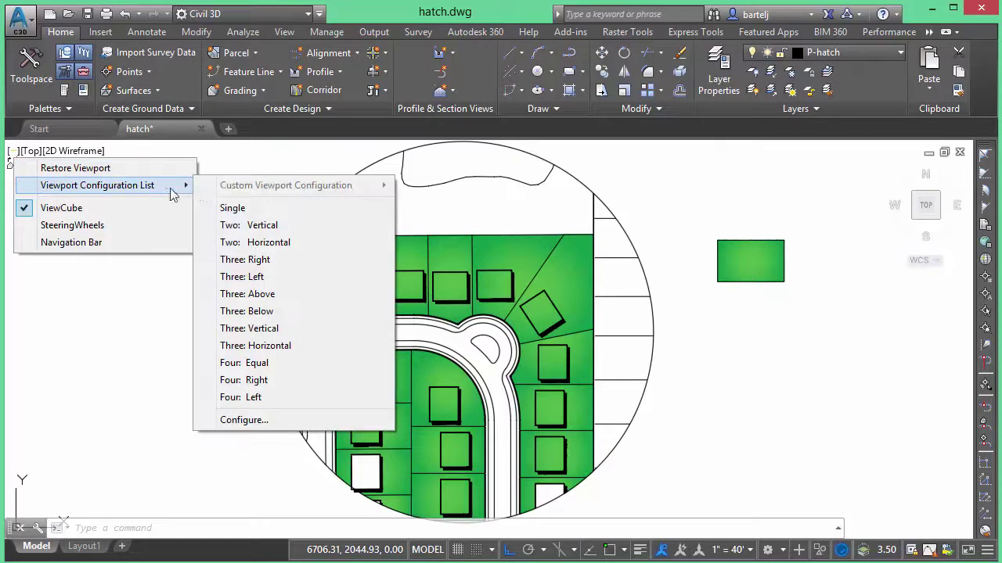
{"action": "left_click", "coordinate": [235, 226]}
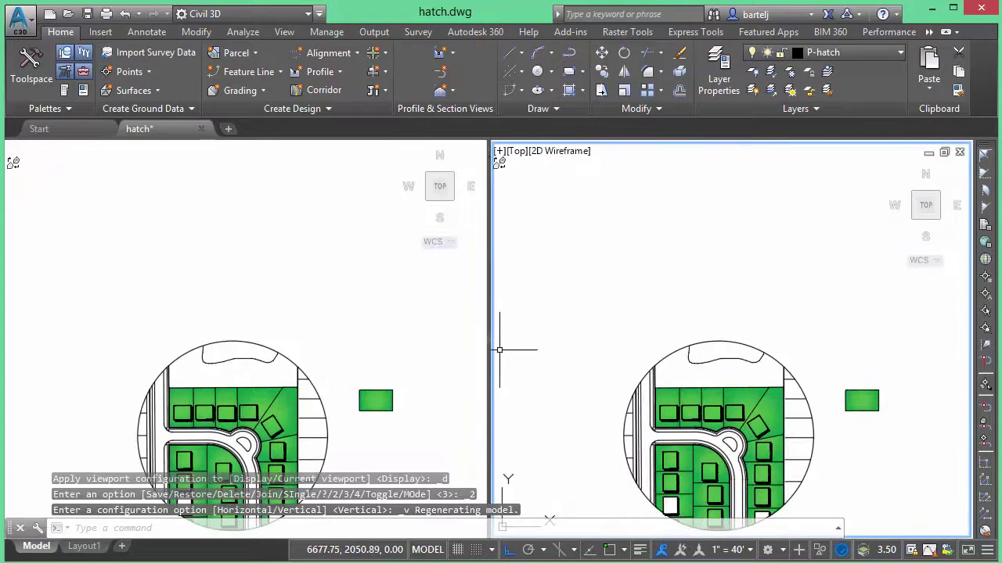
{"action": "left_click", "coordinate": [298, 297]}
{"action": "middle_click_drag", "start_coordinate": [297, 297], "coordinate": [296, 237]}
{"action": "scroll", "coordinate": [237, 368], "scroll_direction": "up", "scroll_amount": 5}
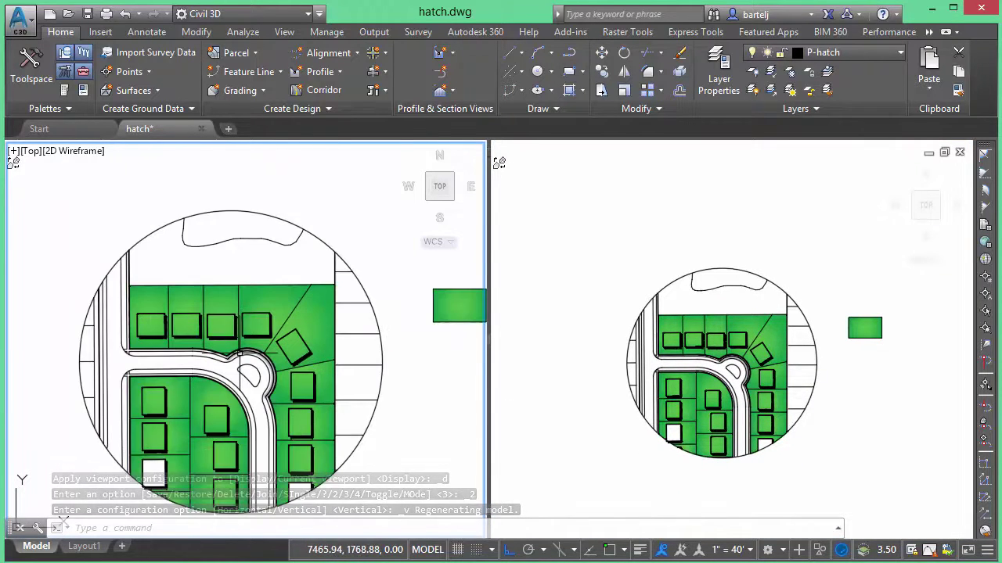
{"action": "scroll", "coordinate": [267, 314], "scroll_direction": "down", "scroll_amount": 3}
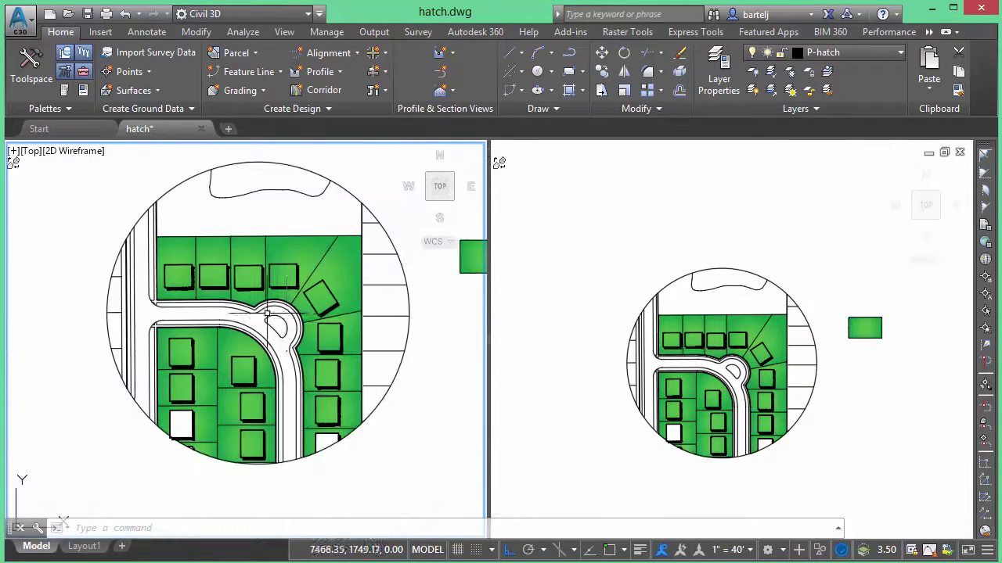
Fill the pond at the plan's north edge with a gradient hatch created by Add Selected from the WATER swatch
{"action": "left_click", "coordinate": [557, 340]}
{"action": "middle_click_drag", "start_coordinate": [555, 340], "coordinate": [709, 342]}
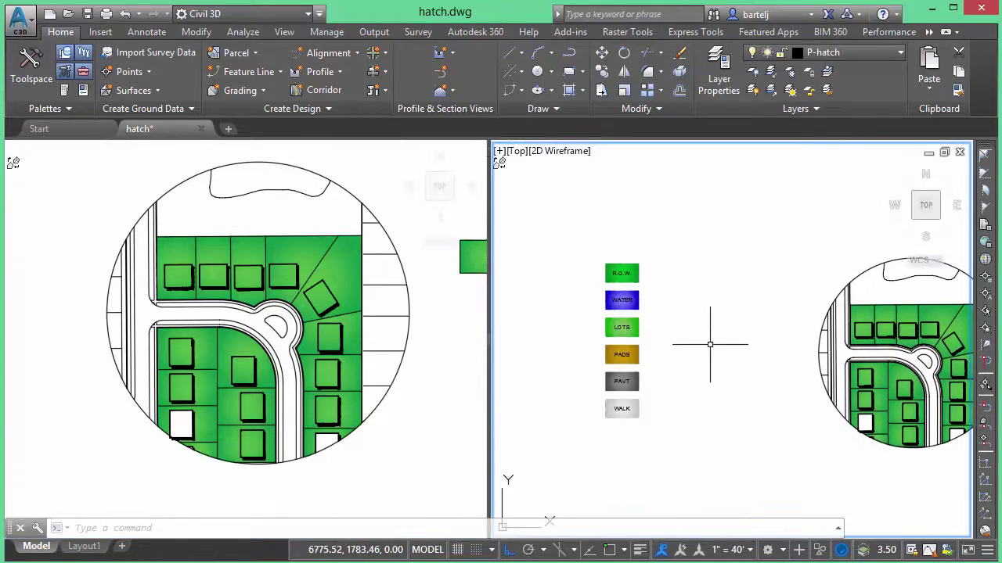
{"action": "scroll", "coordinate": [593, 324], "scroll_direction": "up", "scroll_amount": 2}
{"action": "scroll", "coordinate": [591, 324], "scroll_direction": "up", "scroll_amount": 2}
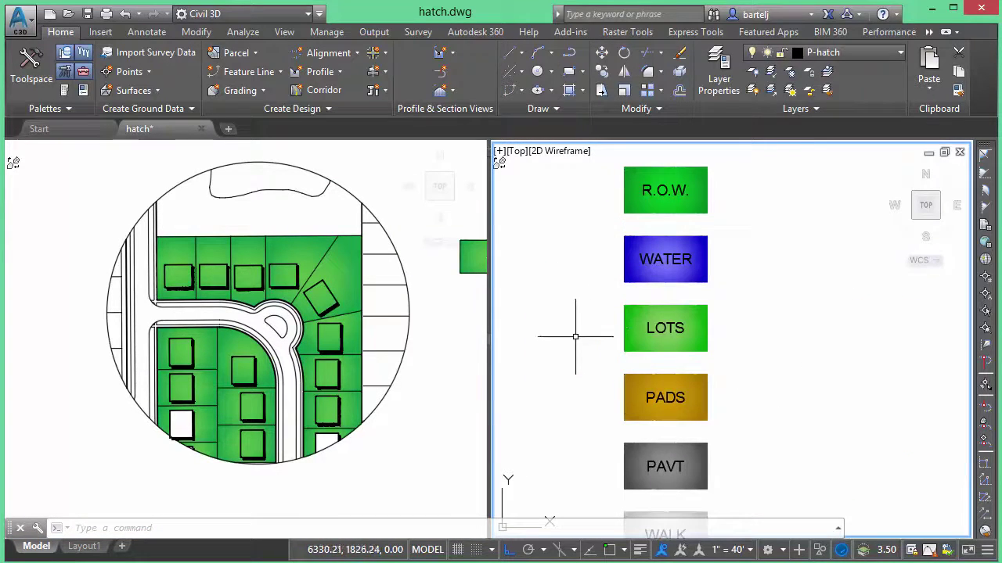
{"action": "mouse_move", "coordinate": [574, 338]}
{"action": "middle_mouse_down"}
{"action": "mouse_move", "coordinate": [583, 311]}
{"action": "mouse_move", "coordinate": [585, 321]}
{"action": "middle_mouse_up"}
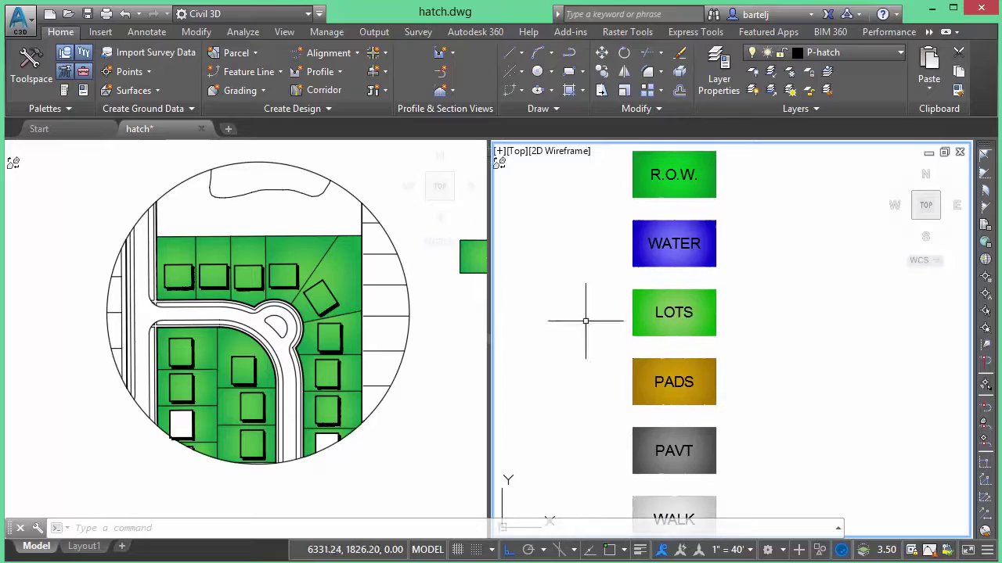
{"action": "left_click", "coordinate": [643, 258]}
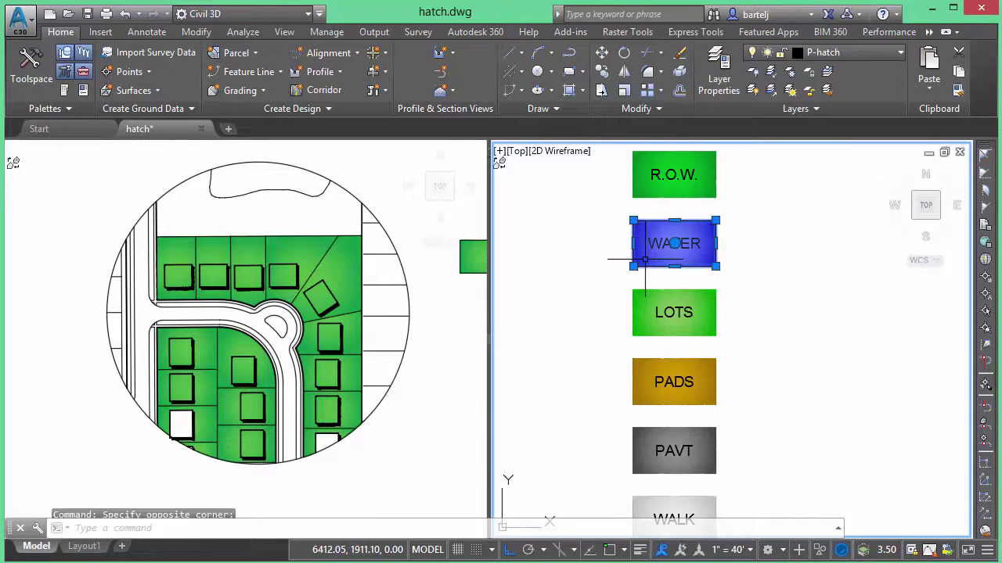
{"action": "right_click", "coordinate": [643, 258]}
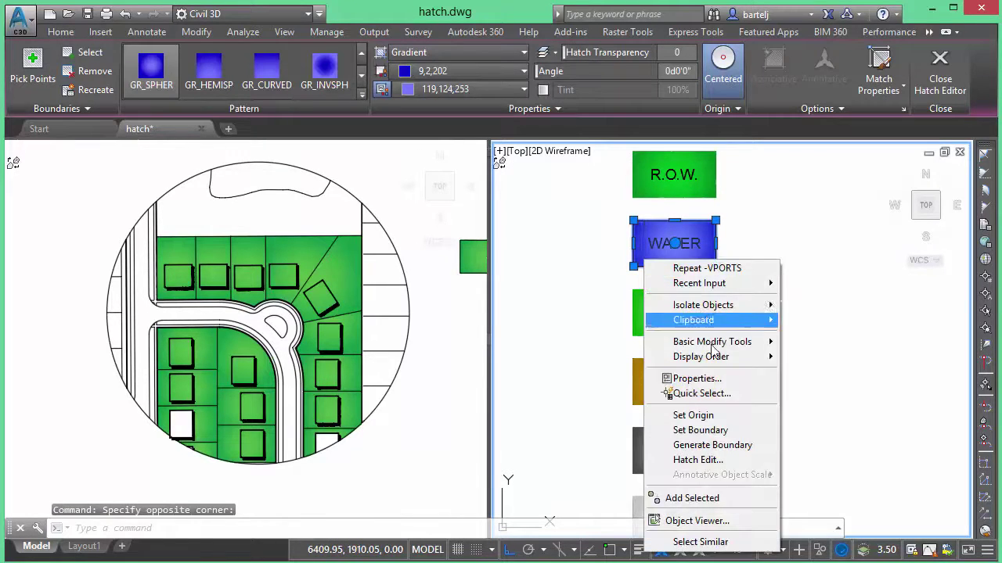
{"action": "left_click", "coordinate": [678, 496]}
{"action": "left_click", "coordinate": [263, 179]}
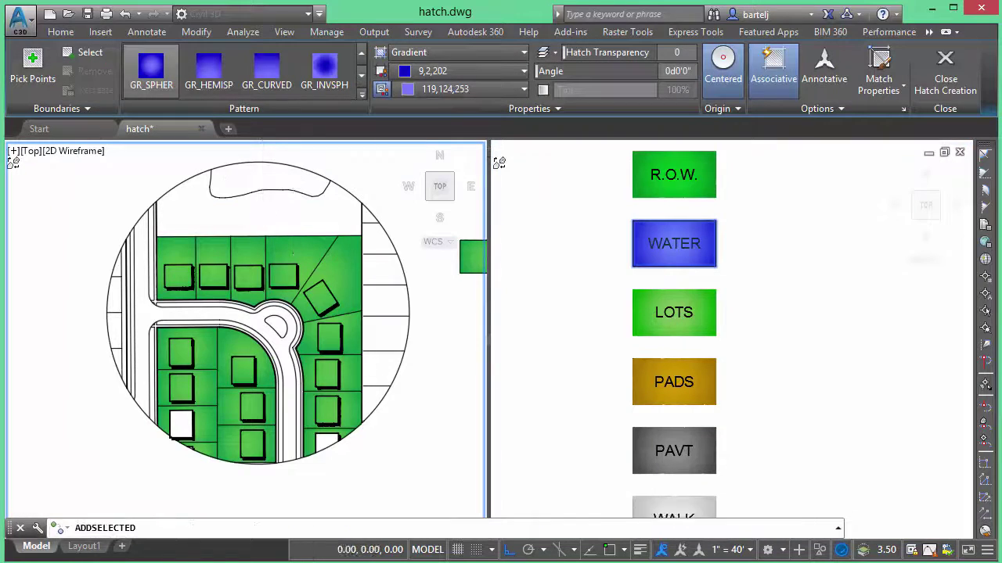
{"action": "left_click", "coordinate": [262, 179]}
{"action": "right_click", "coordinate": [263, 179]}
{"action": "left_click", "coordinate": [299, 187]}
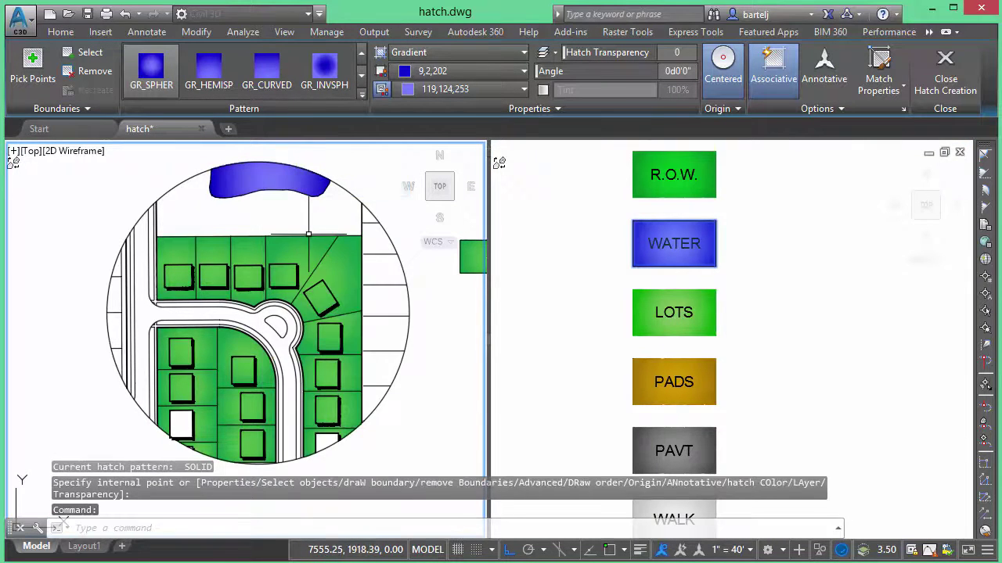
Use Add Selected on the PADS swatch and pick the building pads in the northern row and down the column east of the road
{"action": "left_click", "coordinate": [643, 376]}
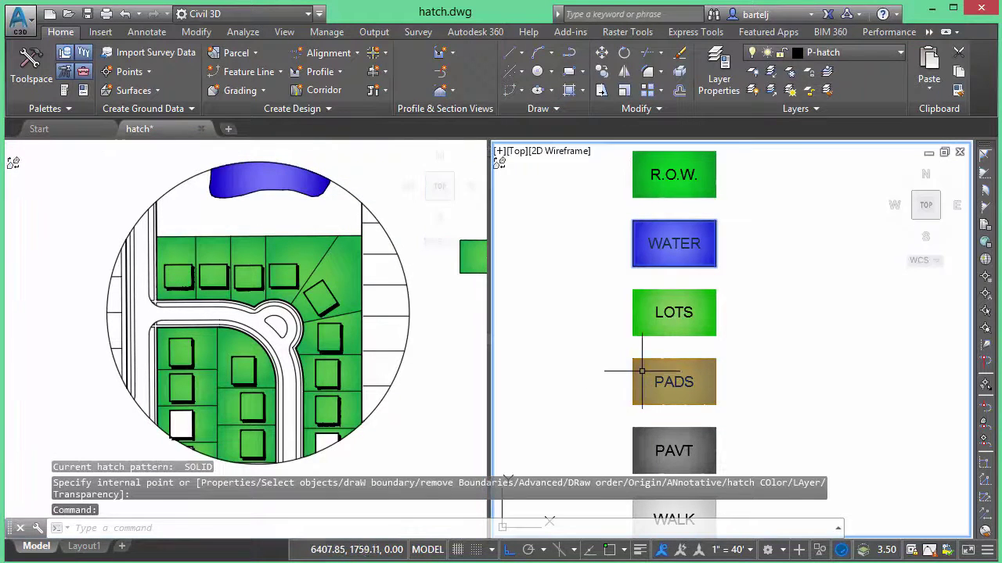
{"action": "right_click", "coordinate": [642, 375]}
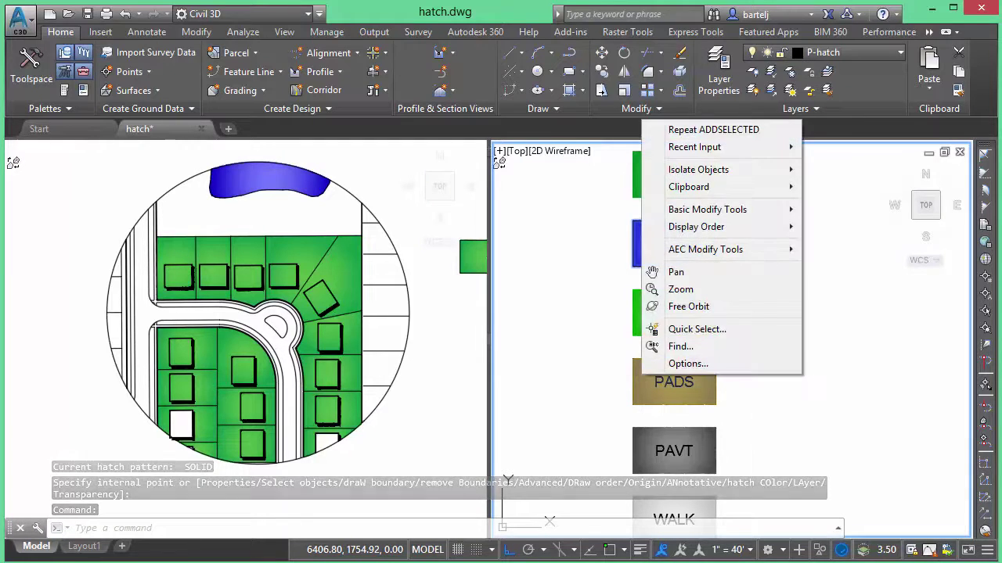
{"action": "key", "text": "Escape"}
{"action": "left_click", "coordinate": [654, 379]}
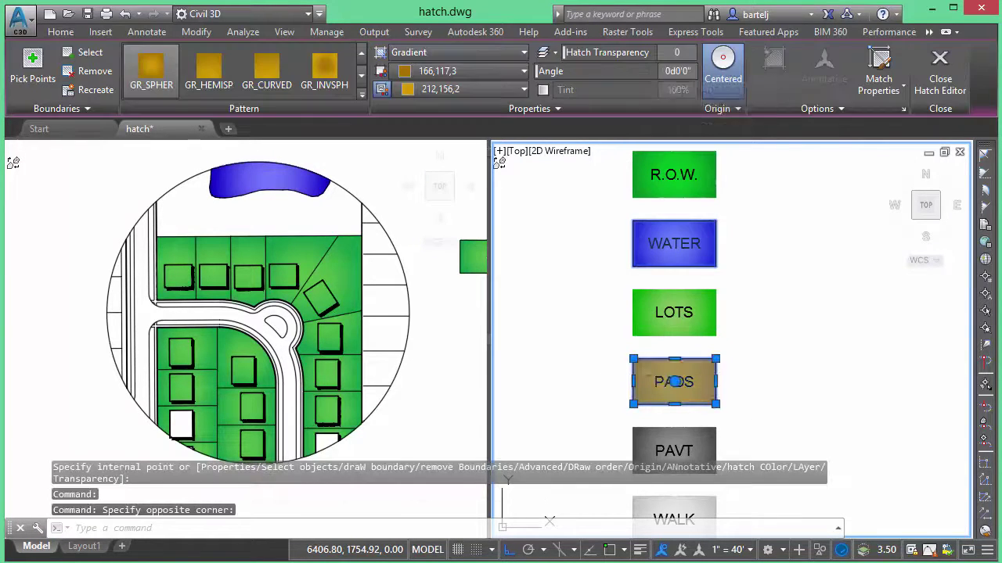
{"action": "right_click", "coordinate": [643, 377]}
{"action": "left_click", "coordinate": [690, 320]}
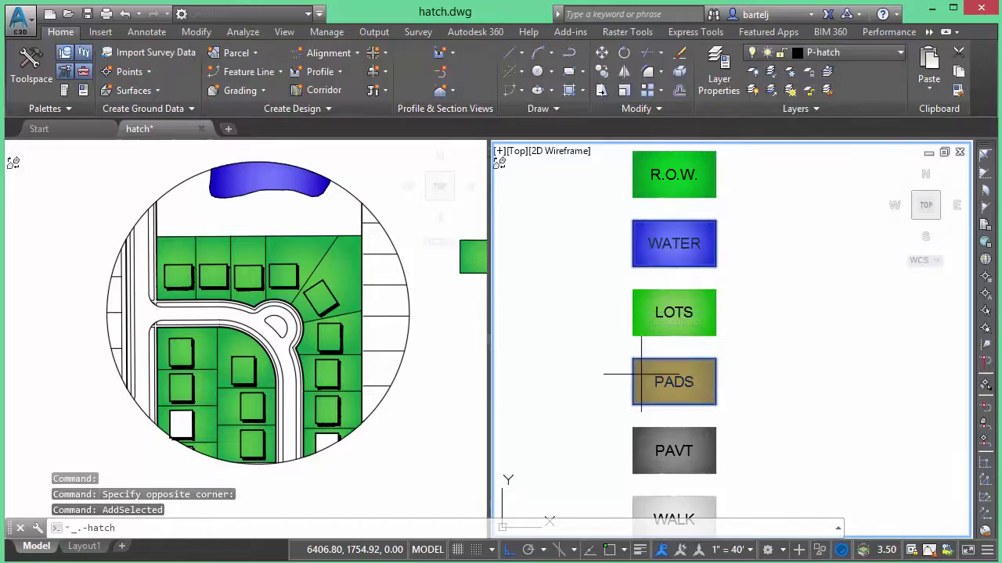
{"action": "left_click", "coordinate": [165, 283]}
{"action": "left_click", "coordinate": [178, 282]}
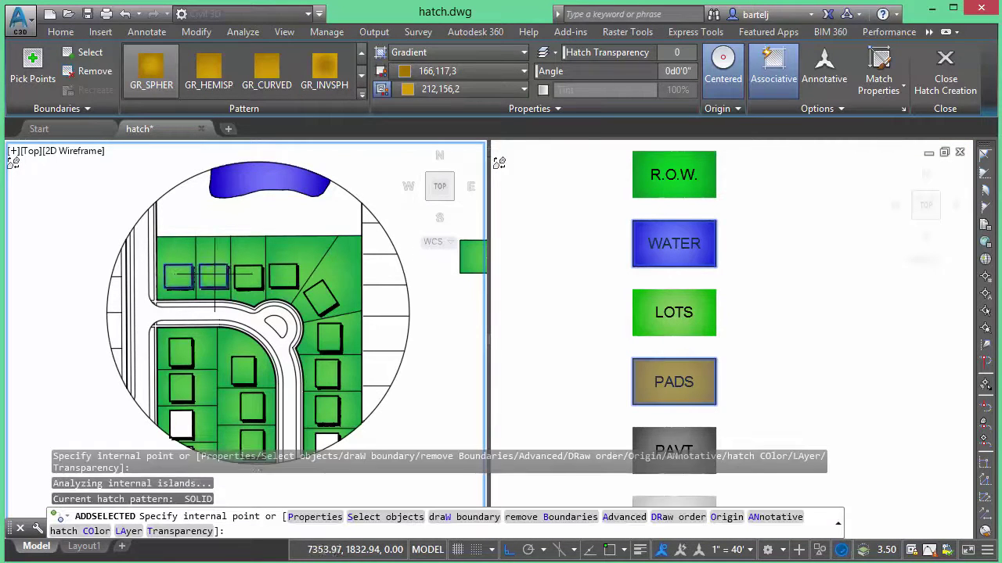
{"action": "left_click", "coordinate": [249, 279]}
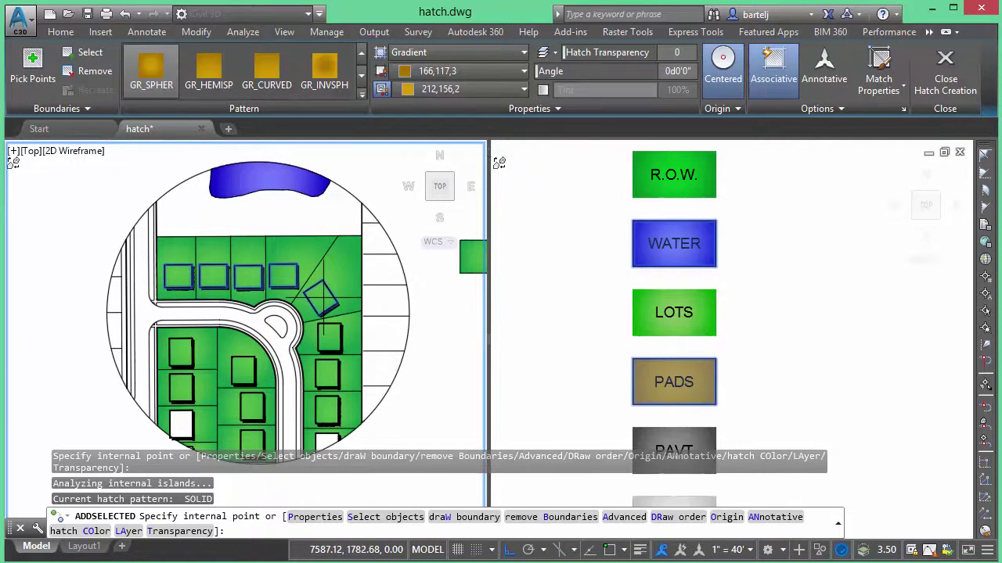
{"action": "left_click", "coordinate": [325, 373]}
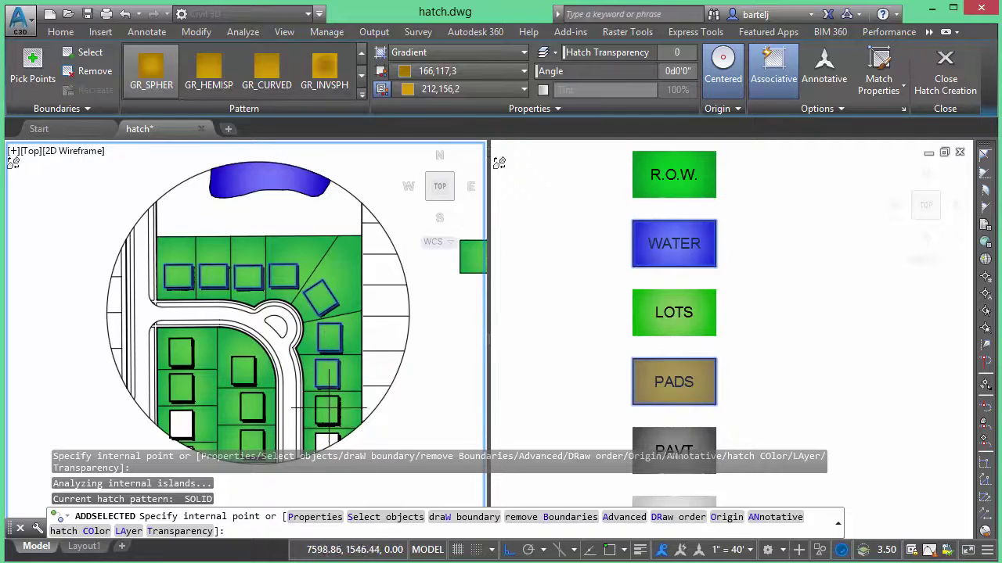
{"action": "left_click", "coordinate": [326, 408]}
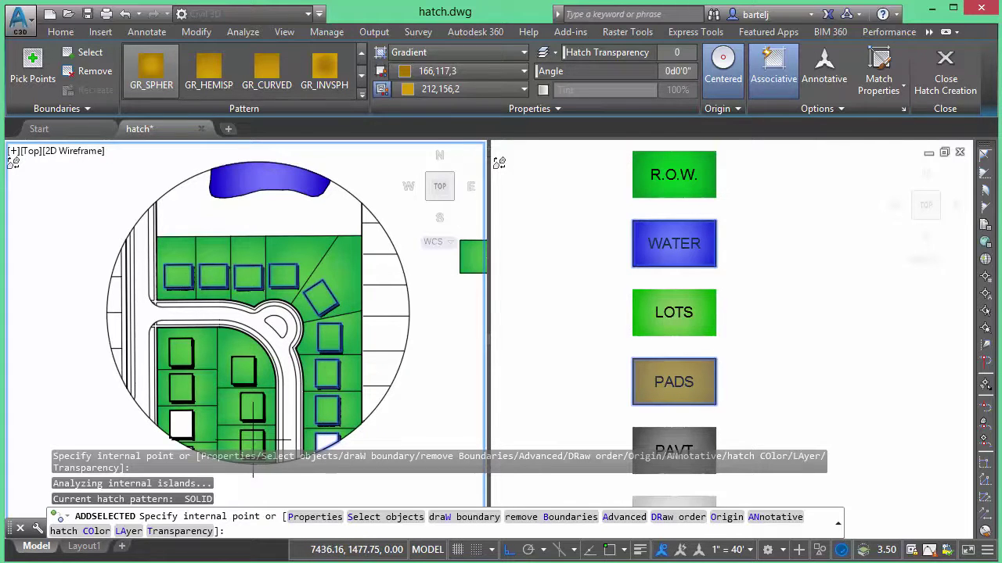
Add the pads inside the road's curve and in the column west of them, and finish the pads' gradient hatch
{"action": "left_click", "coordinate": [252, 409]}
{"action": "left_click", "coordinate": [236, 368]}
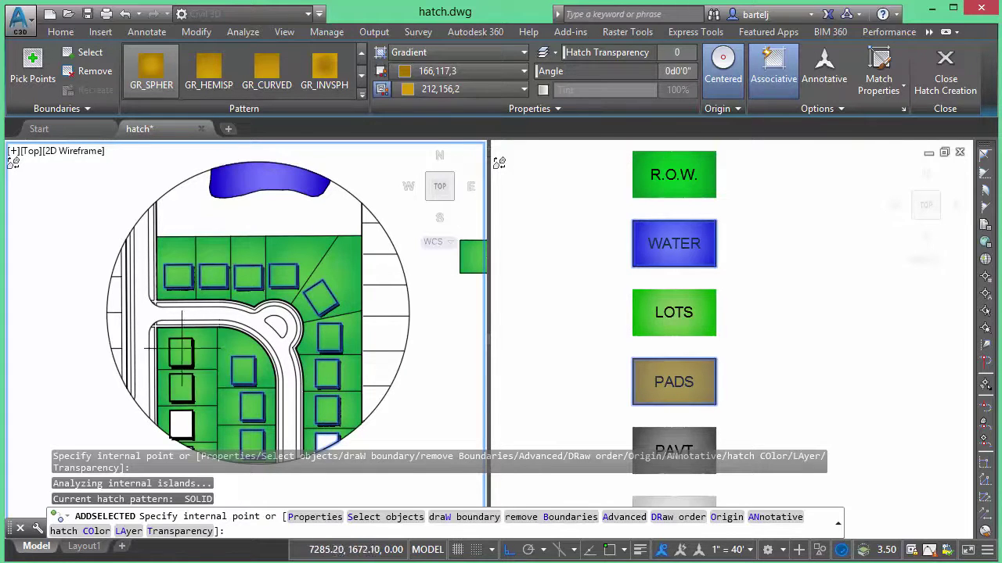
{"action": "left_click", "coordinate": [180, 387]}
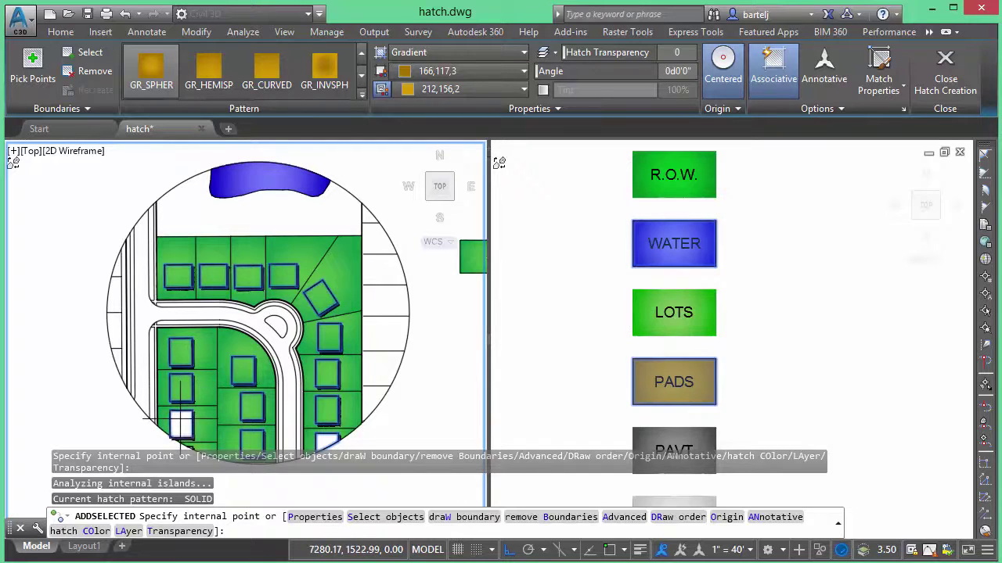
{"action": "right_click", "coordinate": [91, 379]}
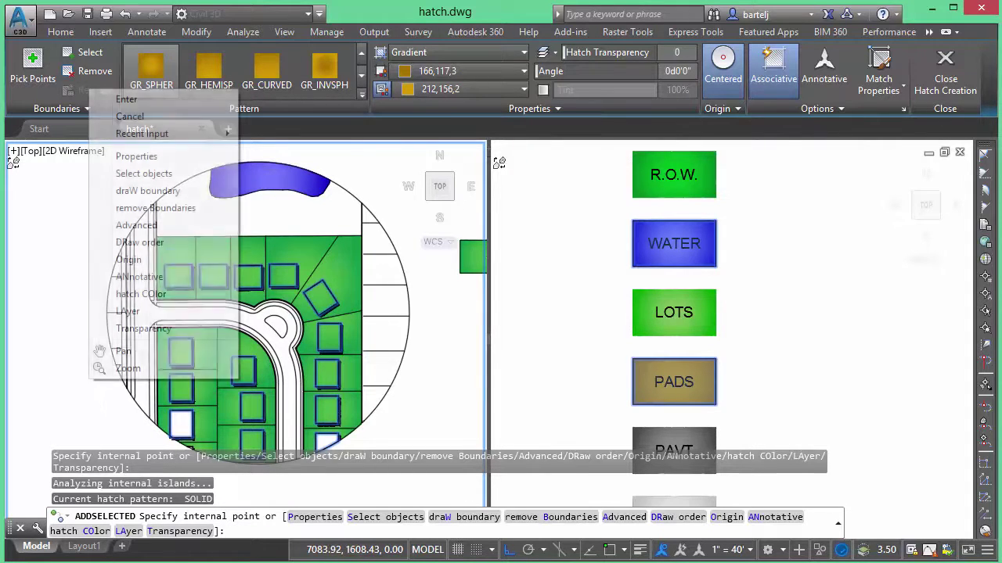
{"action": "left_click", "coordinate": [126, 100]}
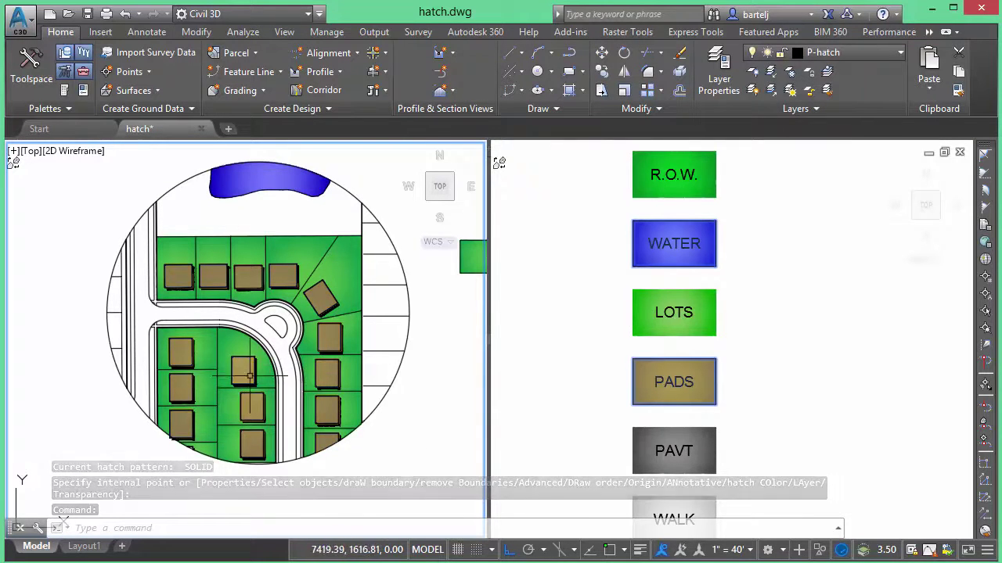
Edit the pads' gradient hatch with the Separate hatches option so each pad has its own gradient
{"action": "left_click", "coordinate": [327, 340]}
{"action": "right_click", "coordinate": [329, 340]}
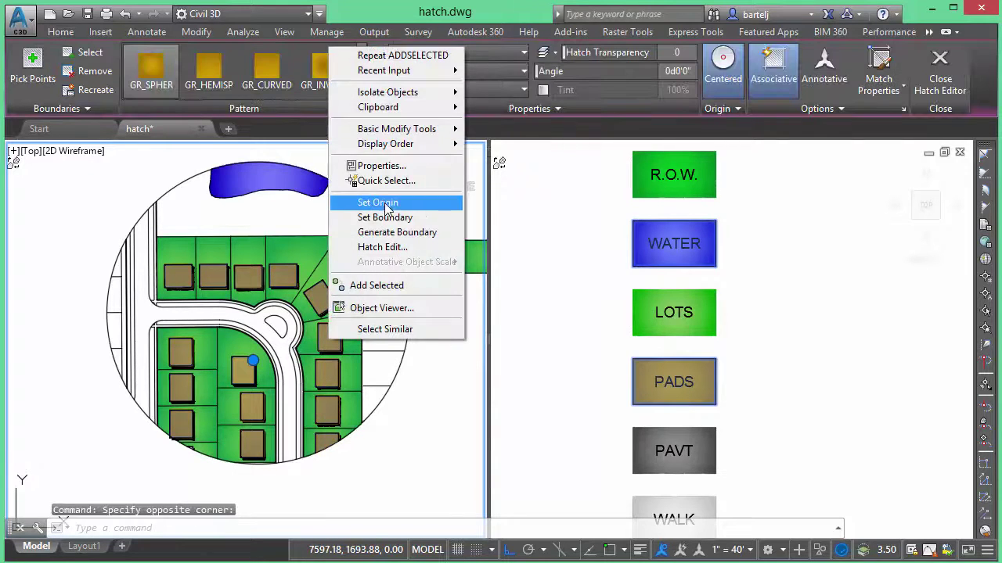
{"action": "left_click", "coordinate": [383, 246]}
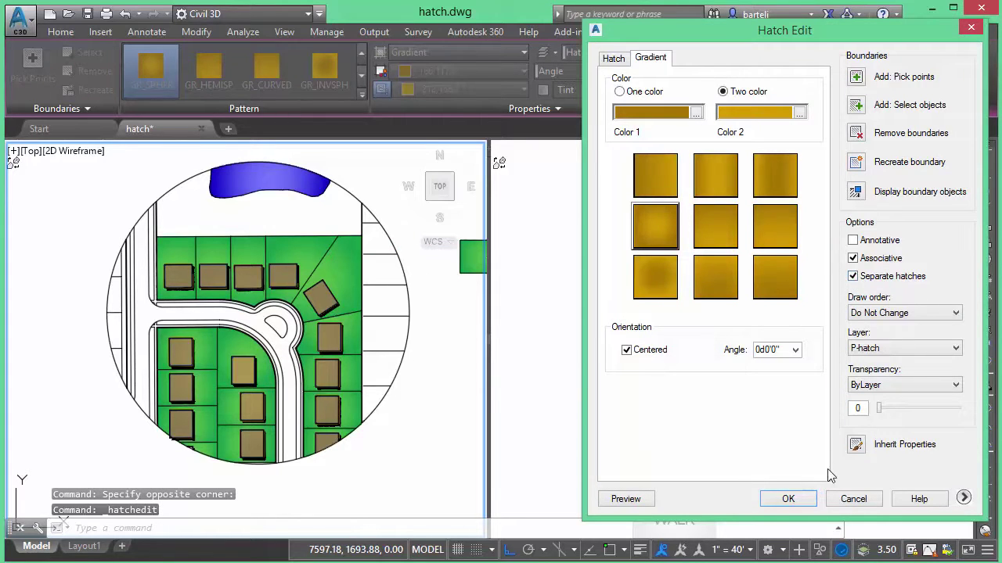
{"action": "left_click", "coordinate": [788, 498]}
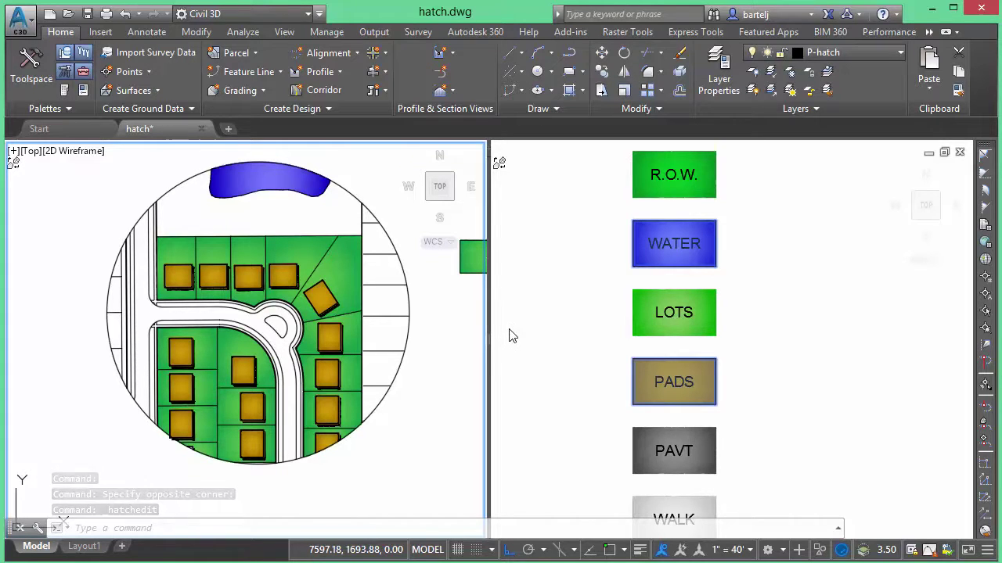
Create a hatch from the R.O.W. swatch with Add Selected, filling the open area around the pond, the roadside strips and the road island
{"action": "left_click", "coordinate": [671, 205]}
{"action": "left_click", "coordinate": [702, 187]}
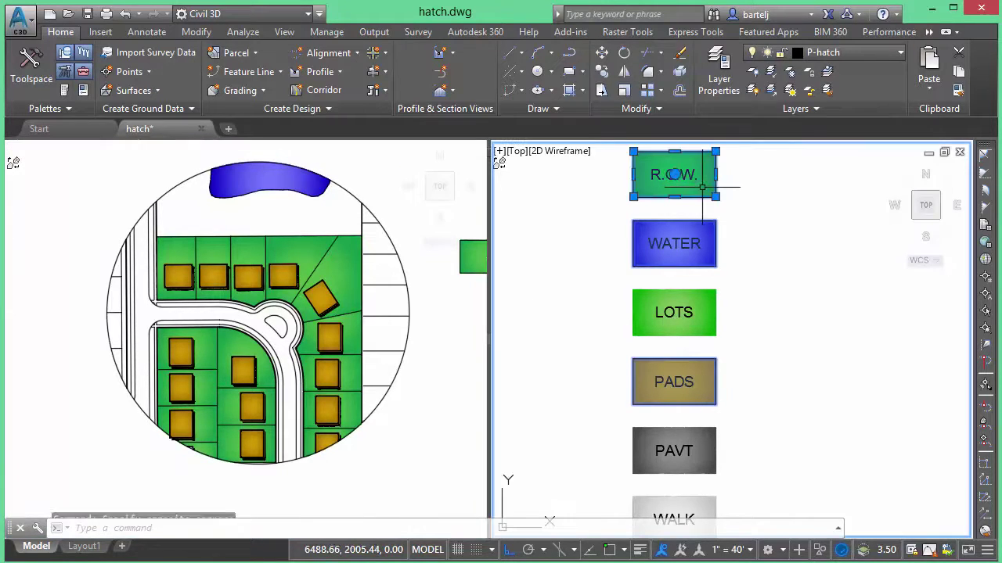
{"action": "right_click", "coordinate": [702, 186]}
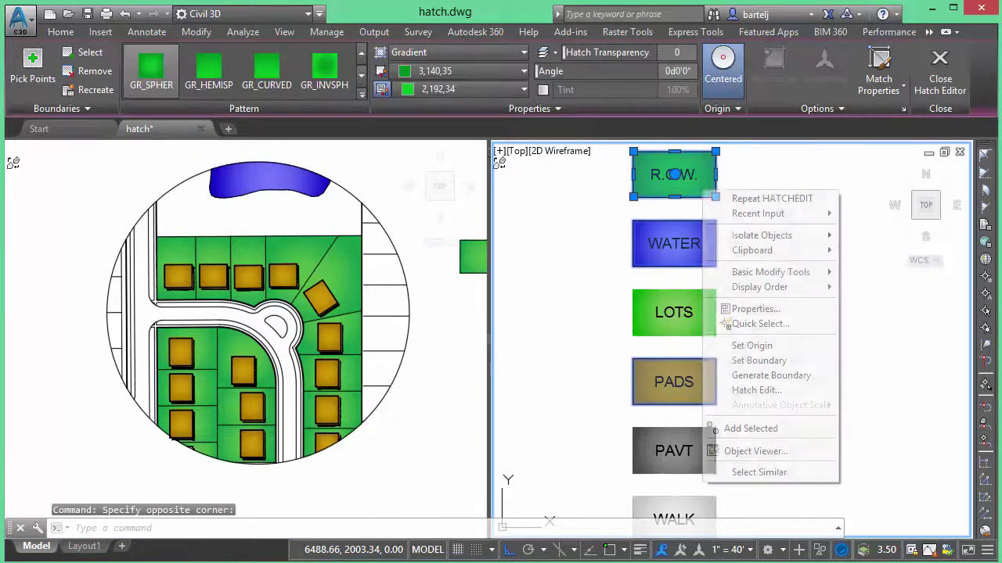
{"action": "left_click", "coordinate": [751, 428]}
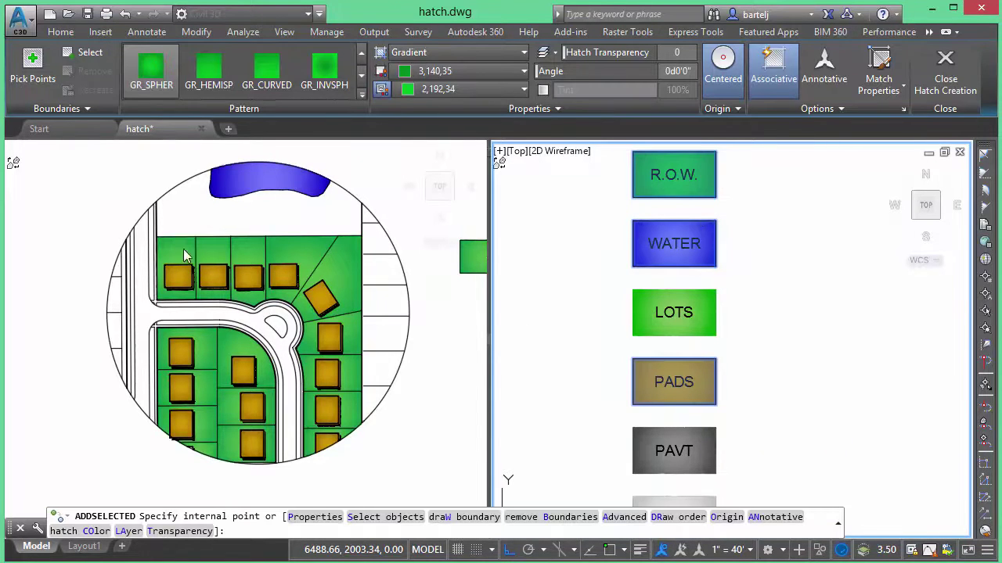
{"action": "left_click", "coordinate": [184, 220]}
{"action": "left_click", "coordinate": [188, 219]}
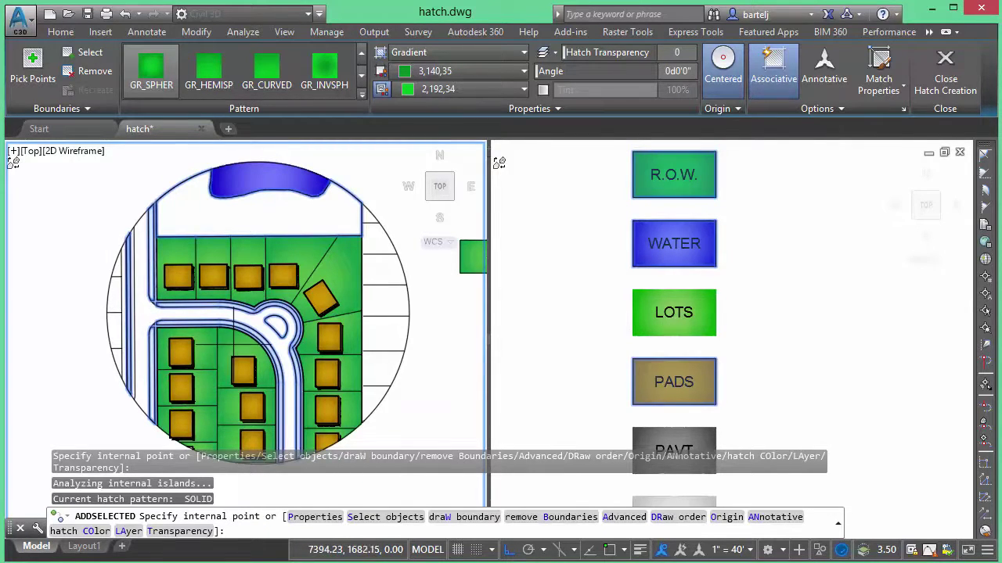
{"action": "right_click", "coordinate": [443, 334]}
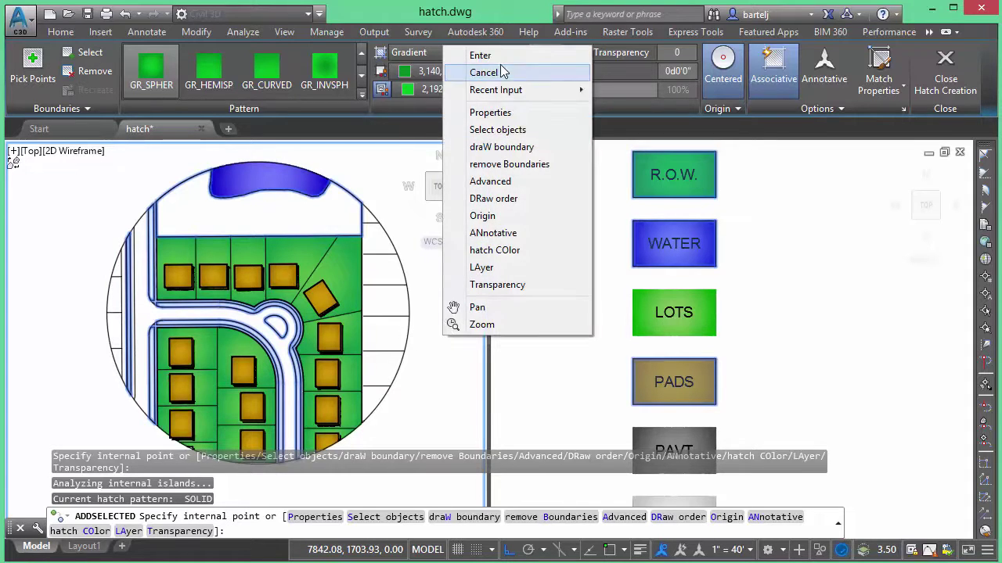
{"action": "left_click", "coordinate": [469, 52]}
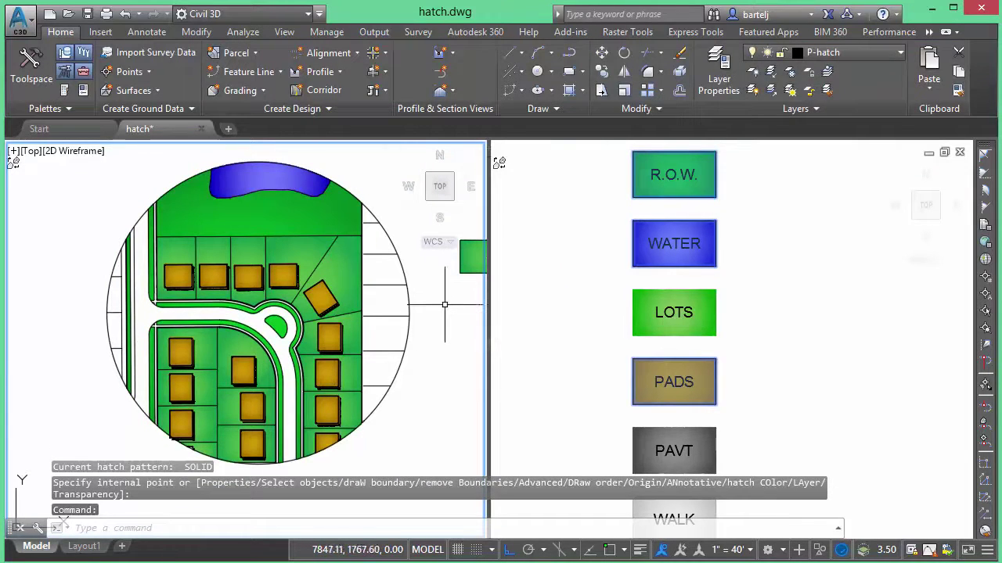
{"action": "left_click", "coordinate": [291, 319]}
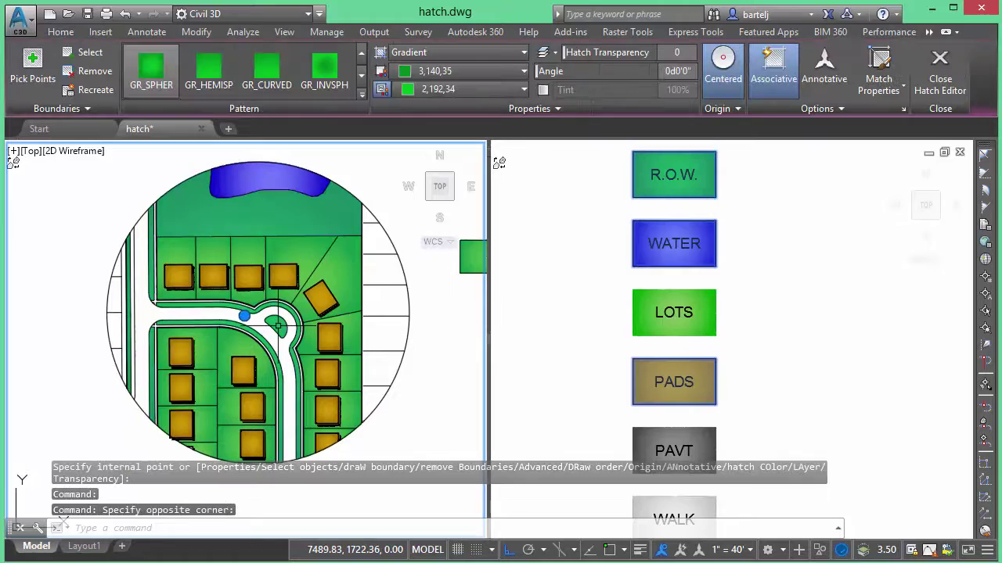
{"action": "right_click", "coordinate": [292, 317]}
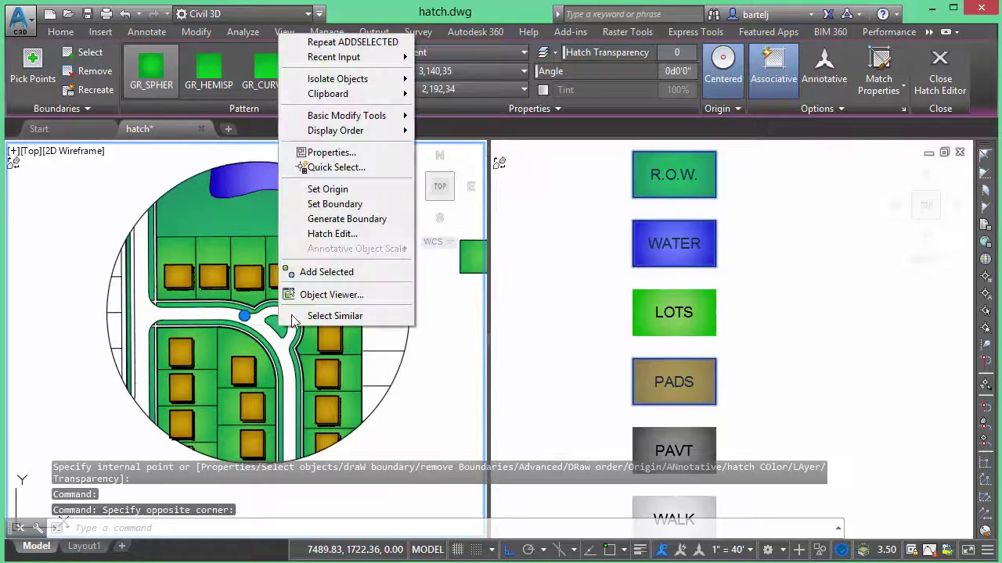
{"action": "left_click", "coordinate": [328, 272]}
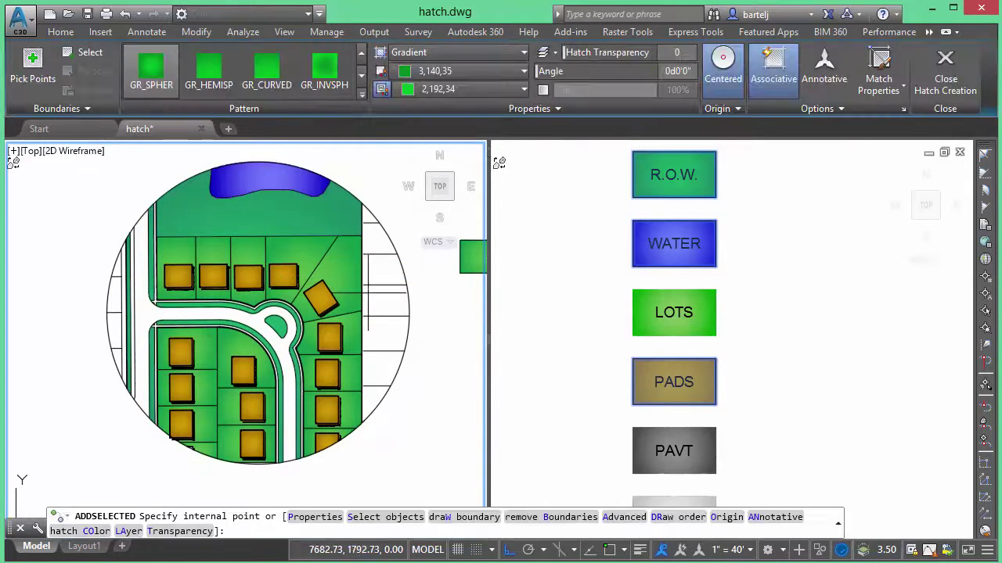
{"action": "right_click", "coordinate": [278, 327]}
{"action": "left_click", "coordinate": [301, 319]}
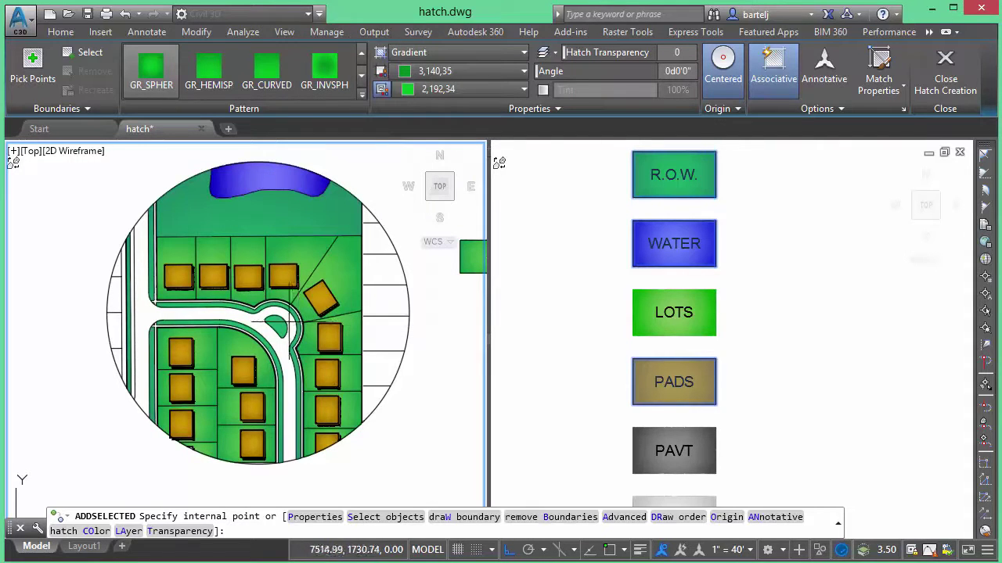
{"action": "key", "text": "Escape"}
Edit the right-of-way gradient hatch with the Separate hatches option so each area has its own gradient
{"action": "left_click", "coordinate": [244, 316]}
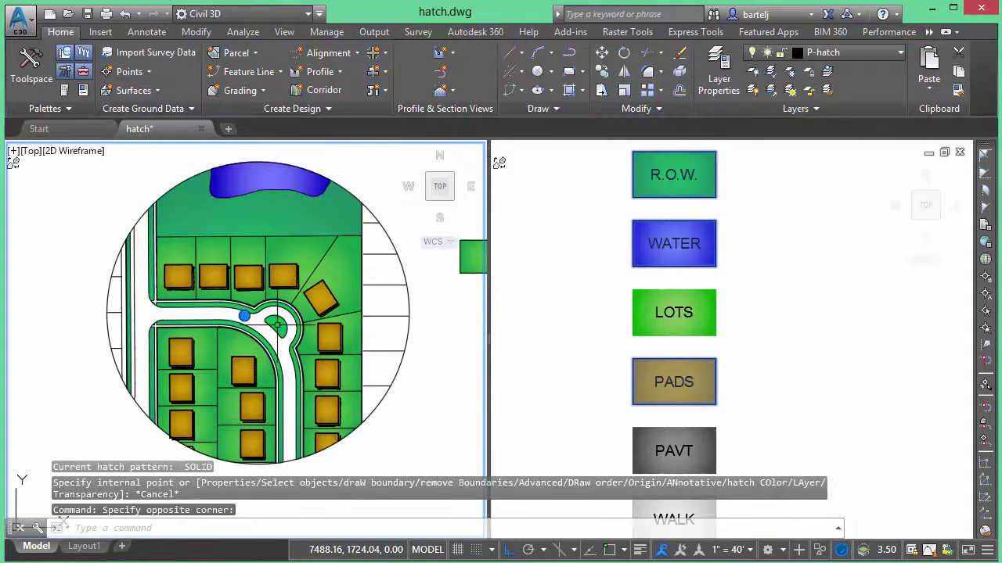
{"action": "right_click", "coordinate": [286, 335]}
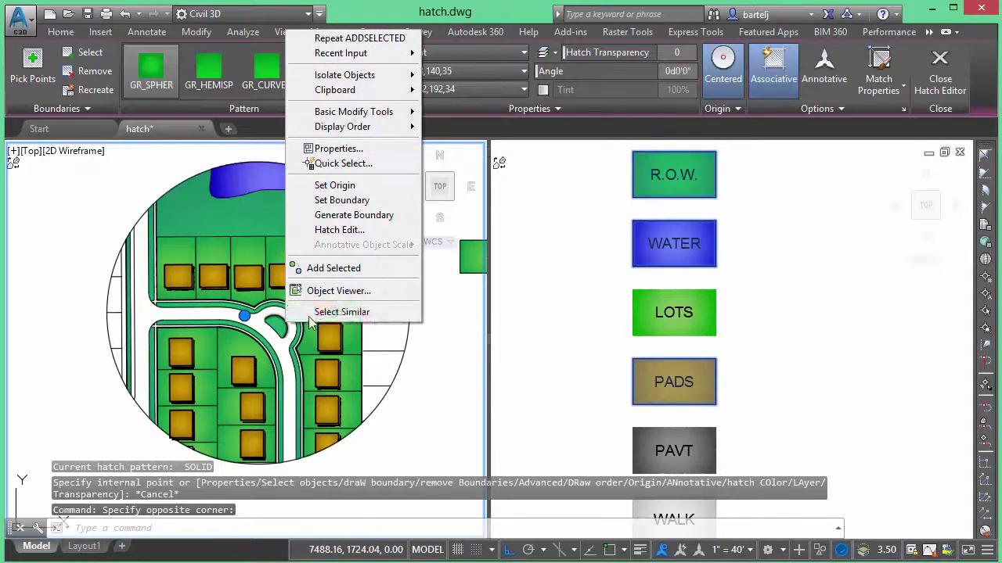
{"action": "left_click", "coordinate": [347, 234]}
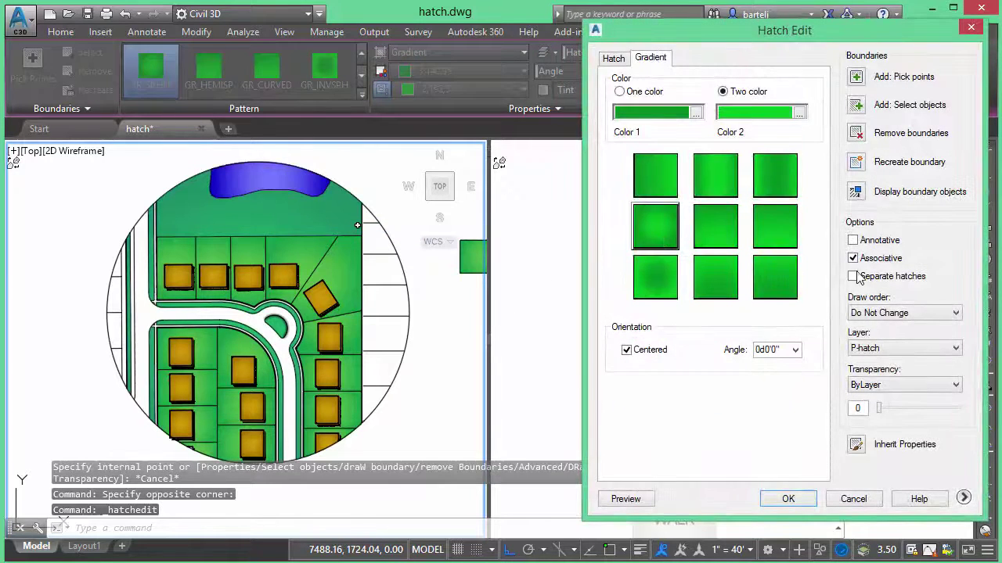
{"action": "left_click", "coordinate": [788, 500]}
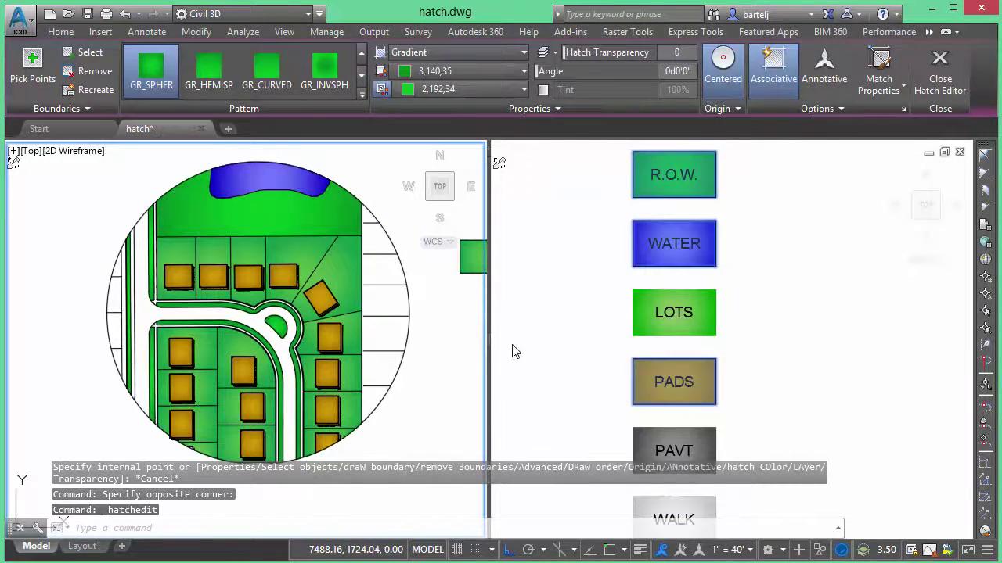
Use Add Selected on the PAVT swatch to hatch the road pavement area of the site plan
{"action": "left_click", "coordinate": [704, 440]}
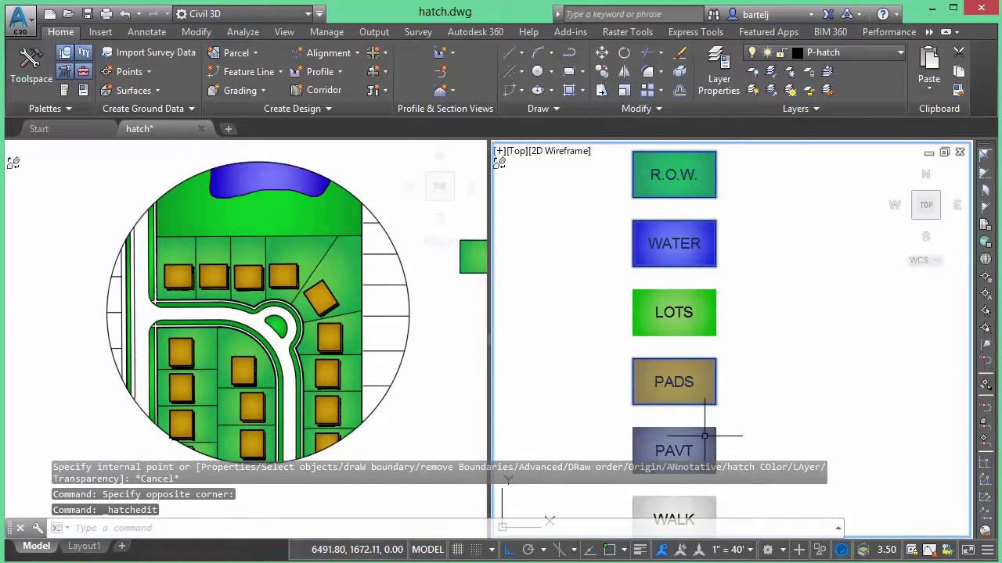
{"action": "left_click", "coordinate": [704, 438]}
{"action": "right_click", "coordinate": [703, 438]}
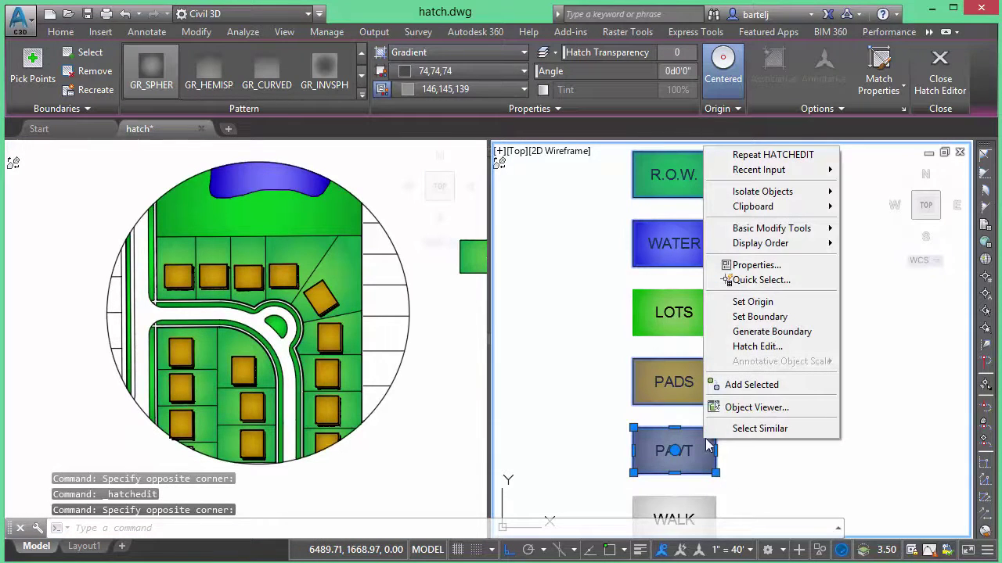
{"action": "left_click", "coordinate": [745, 385]}
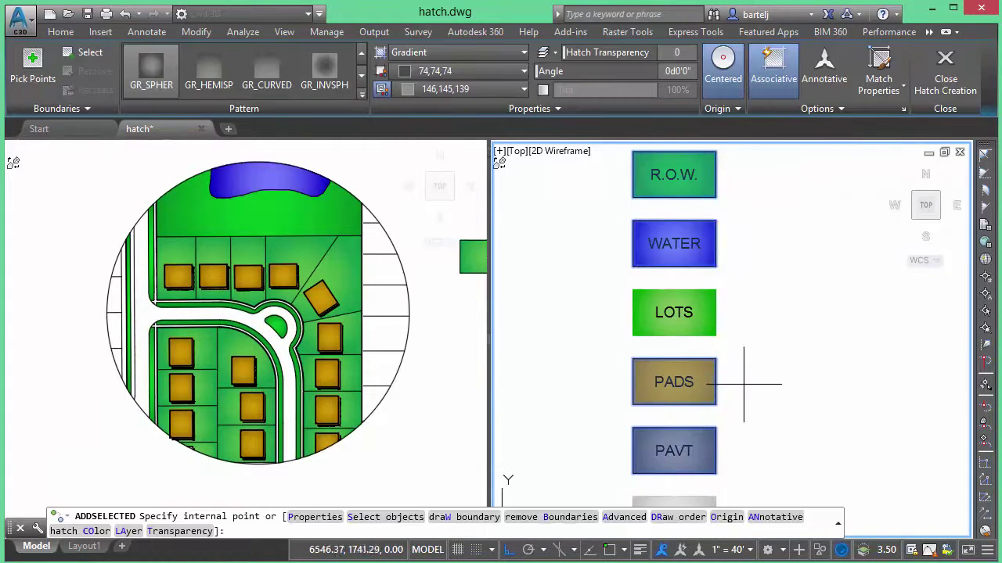
{"action": "left_click", "coordinate": [155, 315]}
{"action": "left_click", "coordinate": [145, 313]}
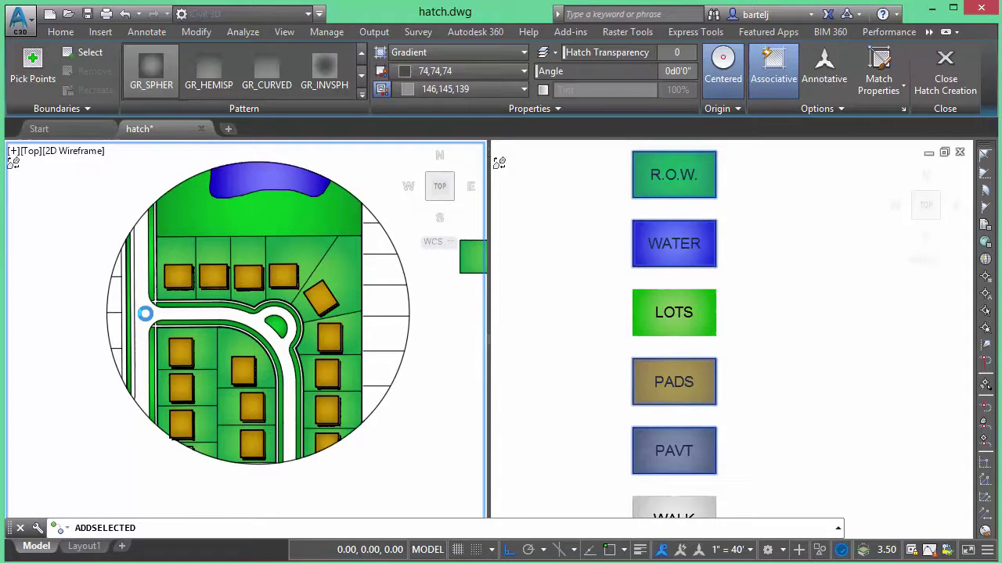
{"action": "right_click", "coordinate": [144, 314]}
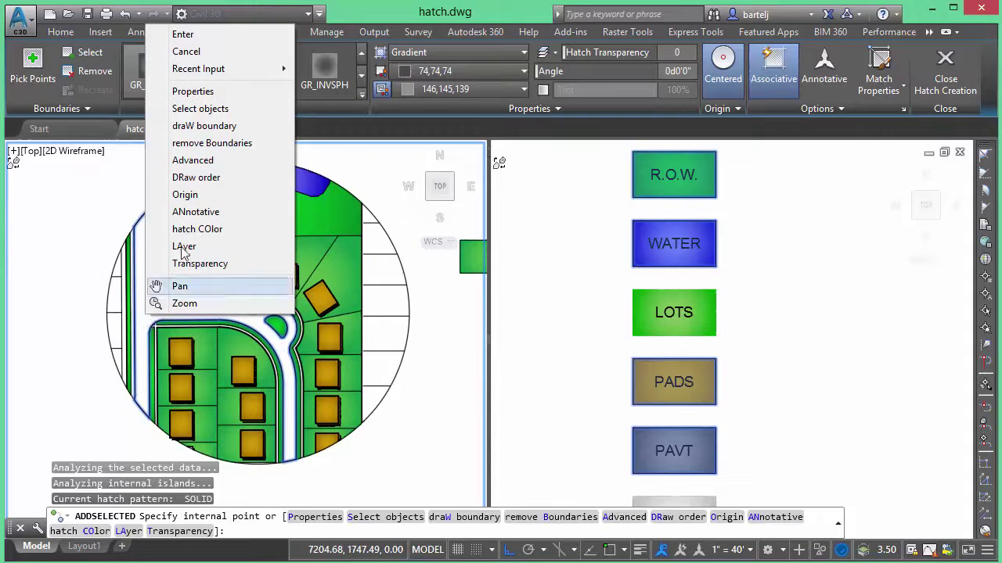
{"action": "left_click", "coordinate": [213, 35]}
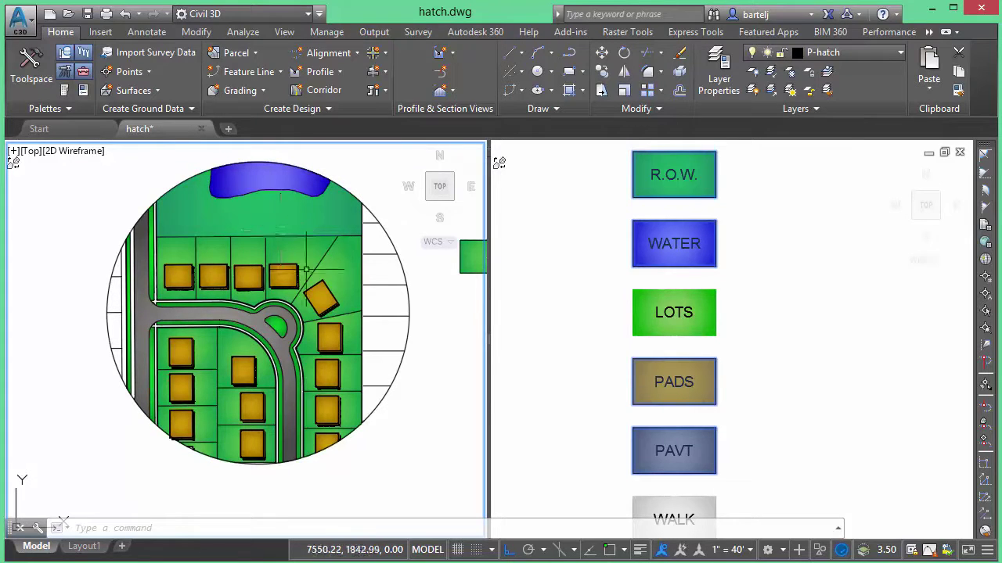
Turn on all layers in the drawing
{"action": "left_click", "coordinate": [752, 91]}
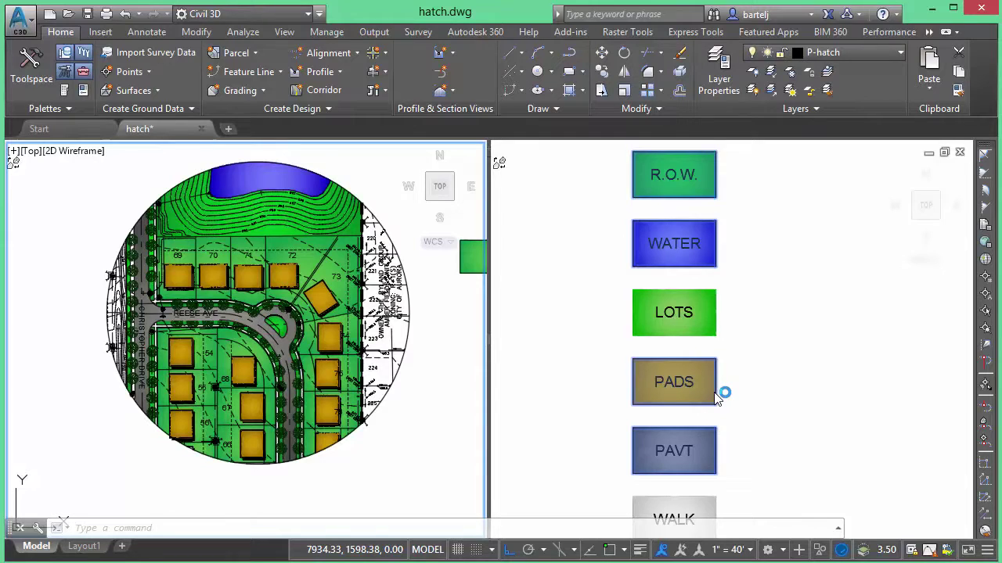
{"action": "left_click", "coordinate": [755, 364]}
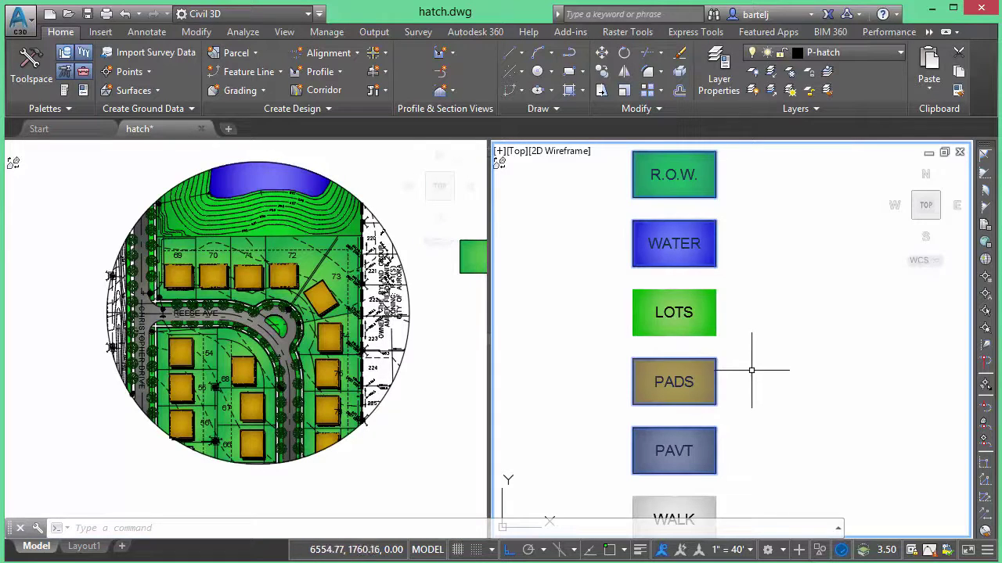
{"action": "scroll", "coordinate": [752, 363], "scroll_direction": "down", "scroll_amount": 2}
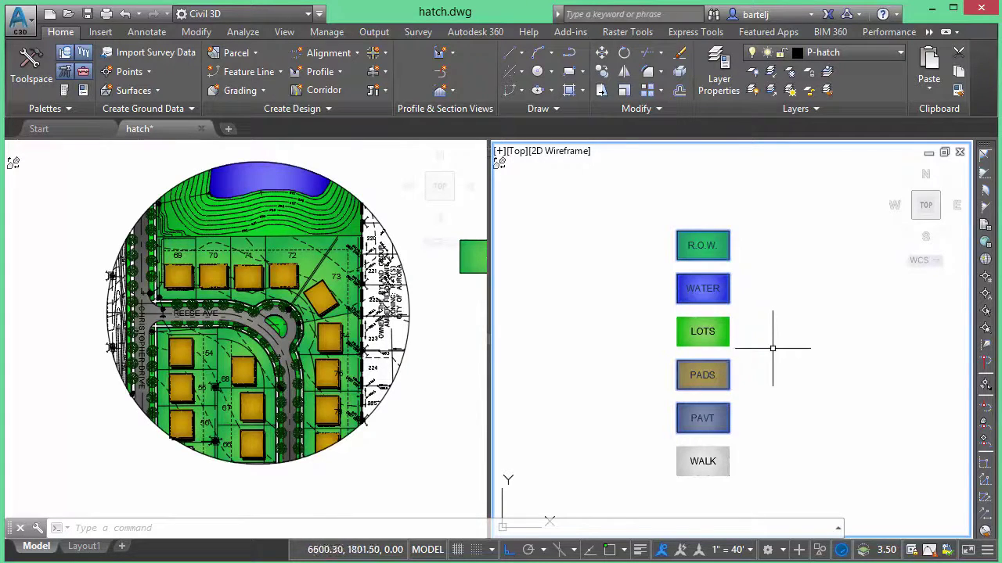
{"action": "middle_click_drag", "start_coordinate": [773, 347], "coordinate": [777, 348]}
{"action": "mouse_move", "coordinate": [776, 348]}
{"action": "middle_mouse_down"}
{"action": "mouse_move", "coordinate": [720, 317]}
{"action": "mouse_move", "coordinate": [666, 331]}
{"action": "mouse_move", "coordinate": [689, 331]}
{"action": "mouse_move", "coordinate": [696, 353]}
{"action": "middle_mouse_up"}
{"action": "scroll", "coordinate": [674, 338], "scroll_direction": "up", "scroll_amount": 2}
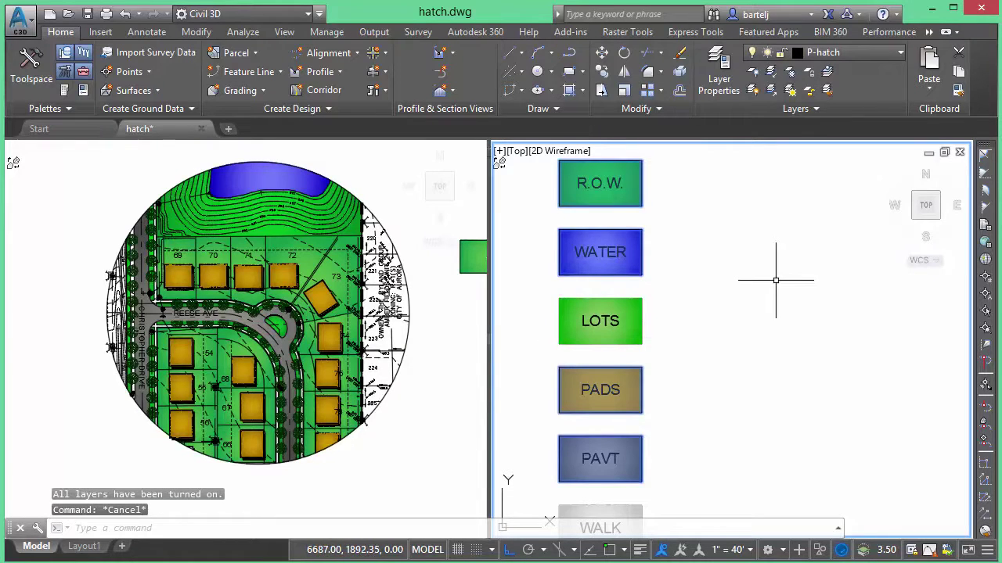
{"action": "key", "text": "Escape"}
{"action": "key", "text": "Escape"}
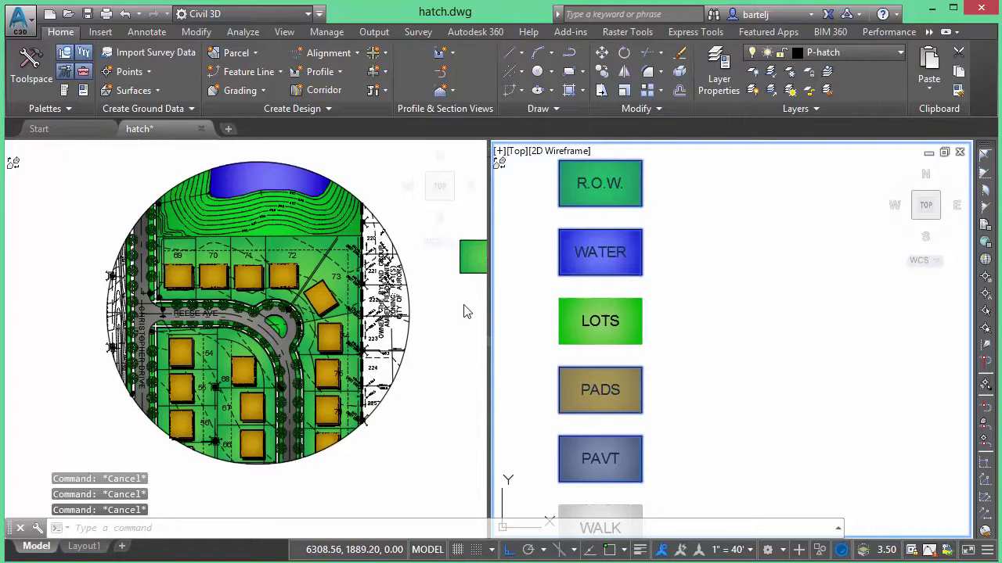
{"action": "left_click", "coordinate": [512, 309]}
{"action": "key", "text": "Escape"}
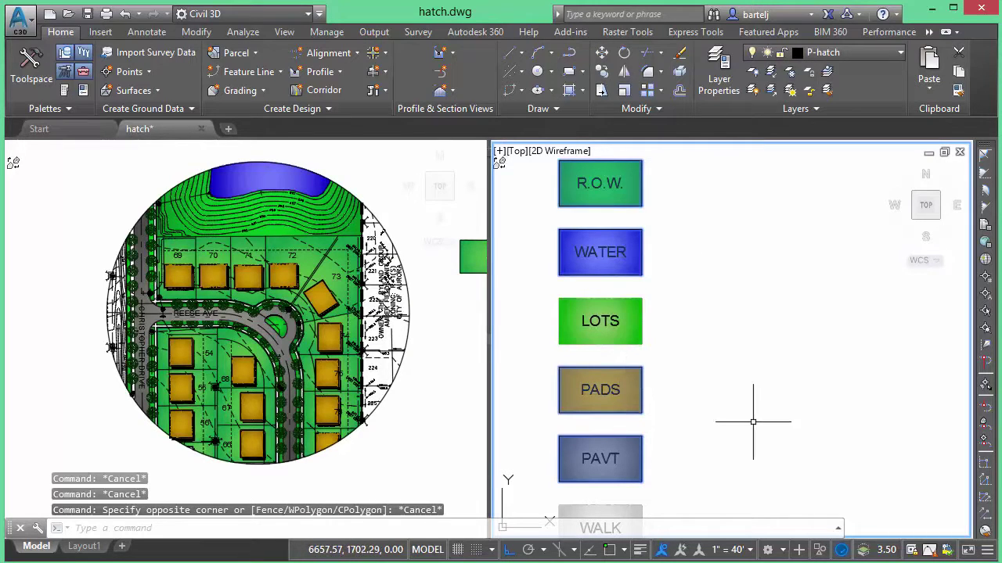
Open the tool palettes and create a new palette named Gradient Hatches
{"action": "left_click", "coordinate": [65, 91]}
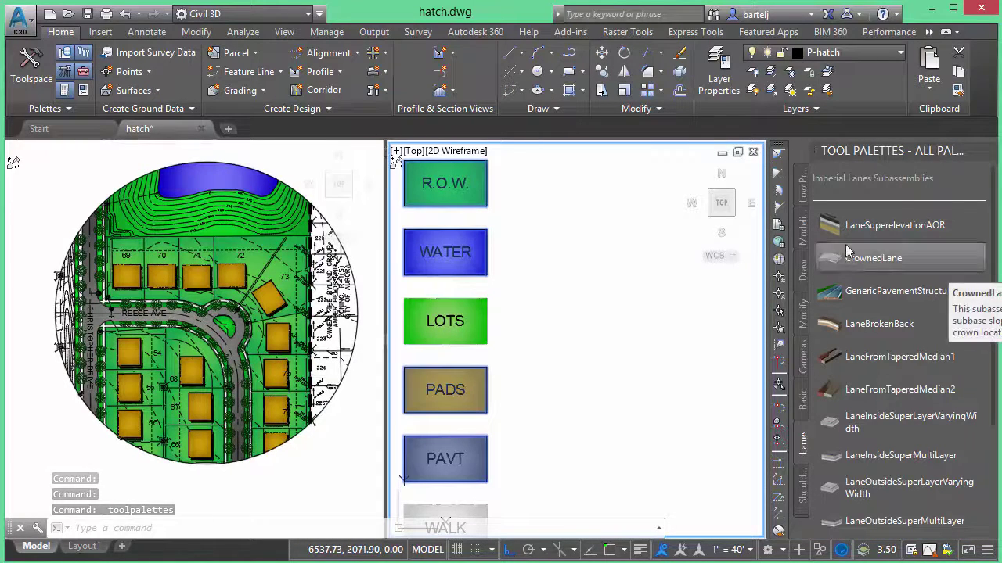
{"action": "right_click", "coordinate": [800, 234]}
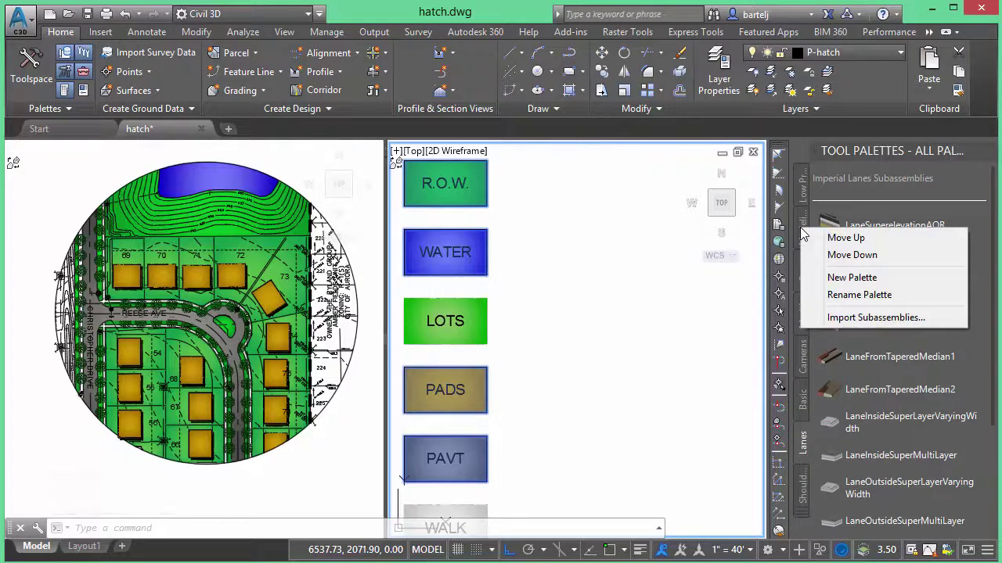
{"action": "left_click", "coordinate": [847, 280]}
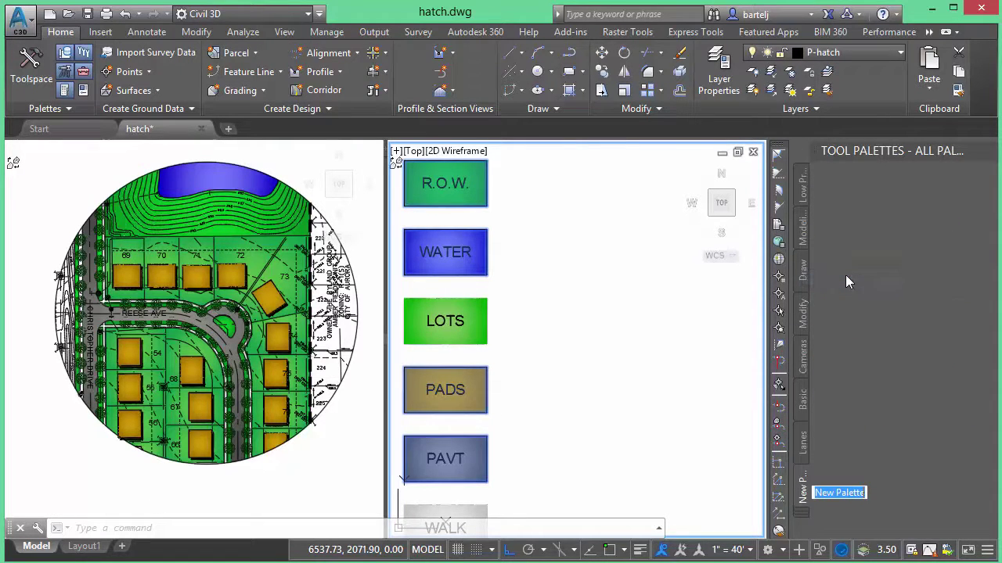
{"action": "type", "text": "Gradient Hatches"}
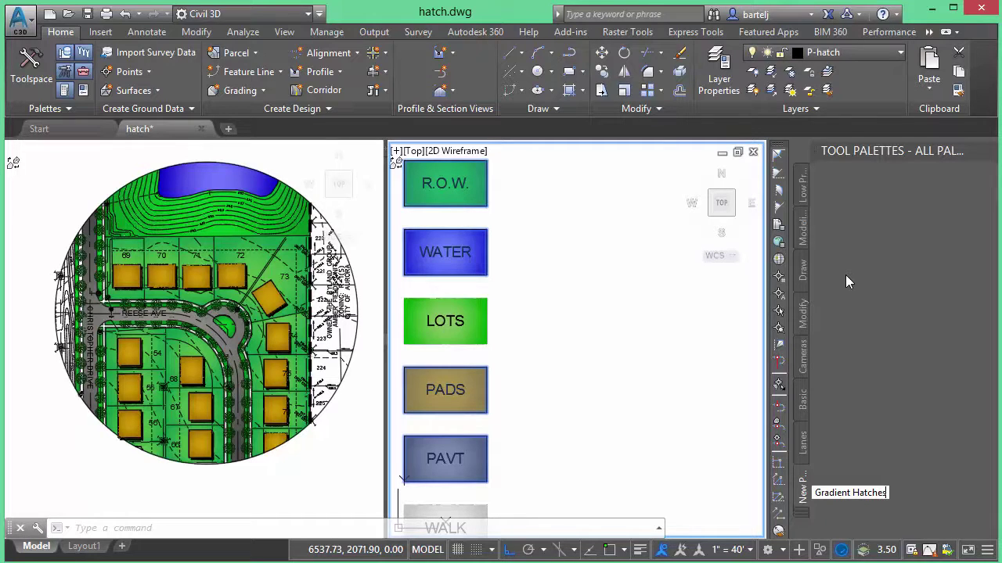
{"action": "key", "text": "Return"}
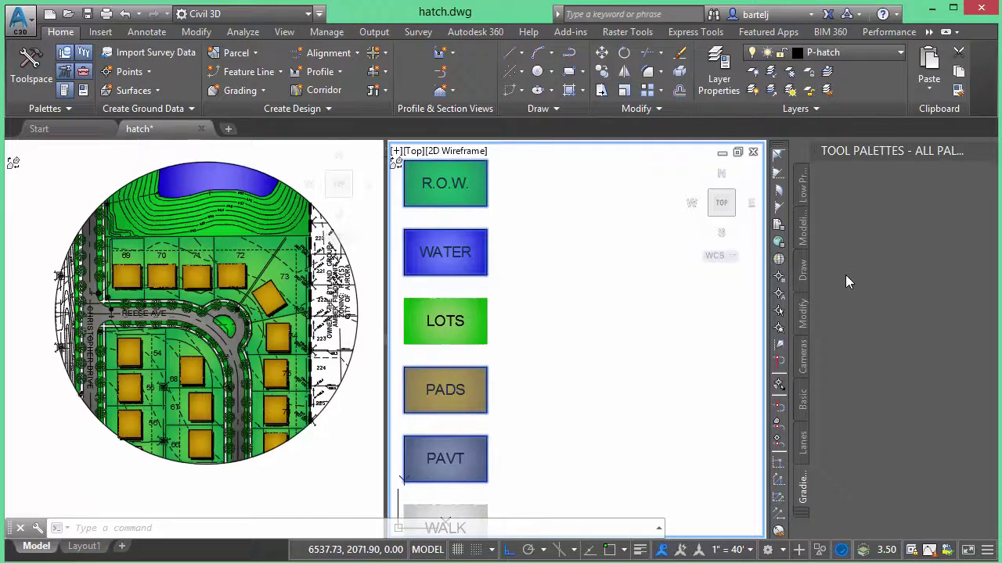
Add the gradient hatches of the R.O.W., WATER and LOTS swatches to the Gradient Hatches palette as tools
{"action": "left_click", "coordinate": [576, 238]}
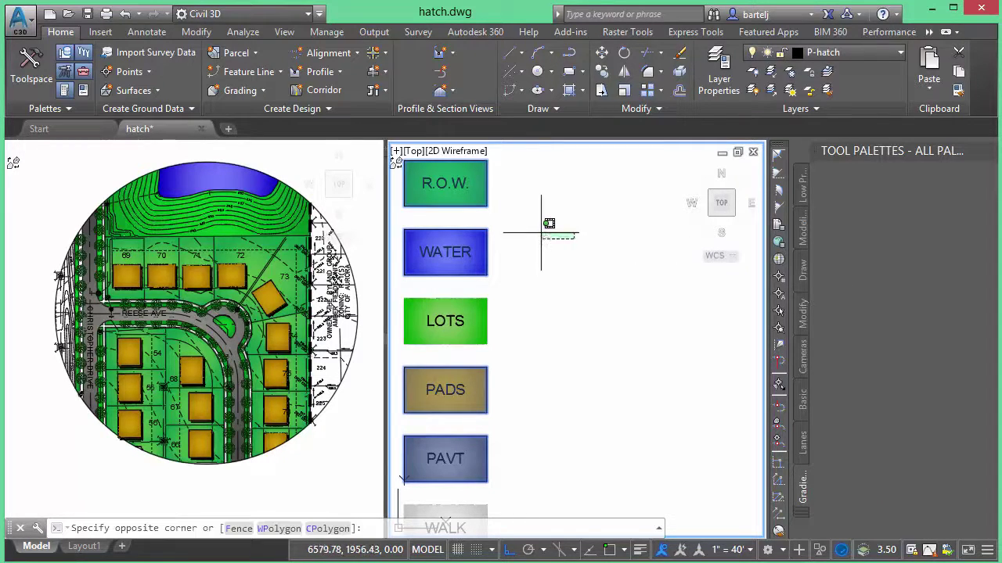
{"action": "left_click", "coordinate": [487, 207]}
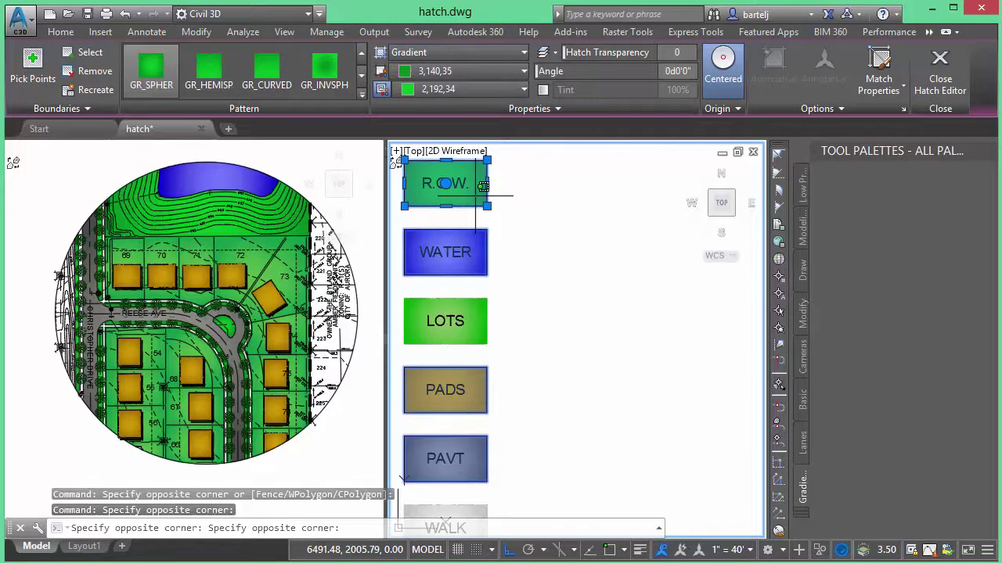
{"action": "mouse_move", "coordinate": [484, 186]}
{"action": "left_mouse_down"}
{"action": "mouse_move", "coordinate": [481, 202]}
{"action": "mouse_move", "coordinate": [527, 227]}
{"action": "mouse_move", "coordinate": [727, 245]}
{"action": "mouse_move", "coordinate": [870, 237]}
{"action": "left_mouse_up"}
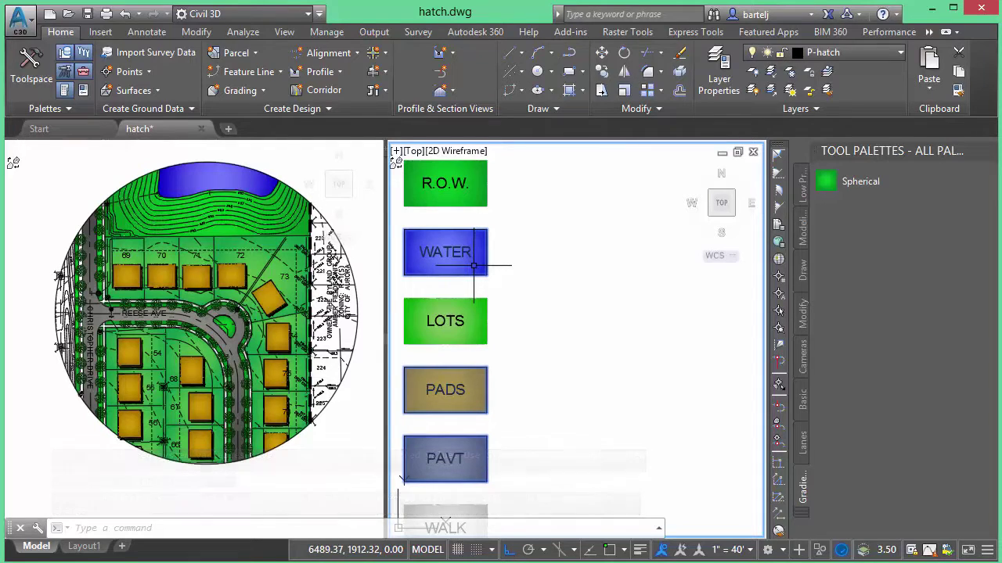
{"action": "mouse_move", "coordinate": [473, 266]}
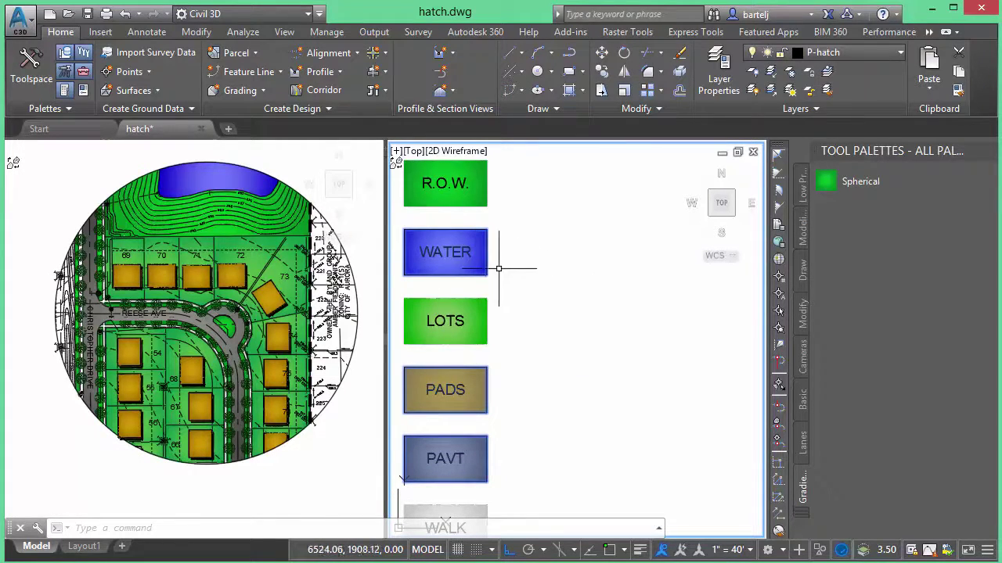
{"action": "left_click", "coordinate": [471, 266]}
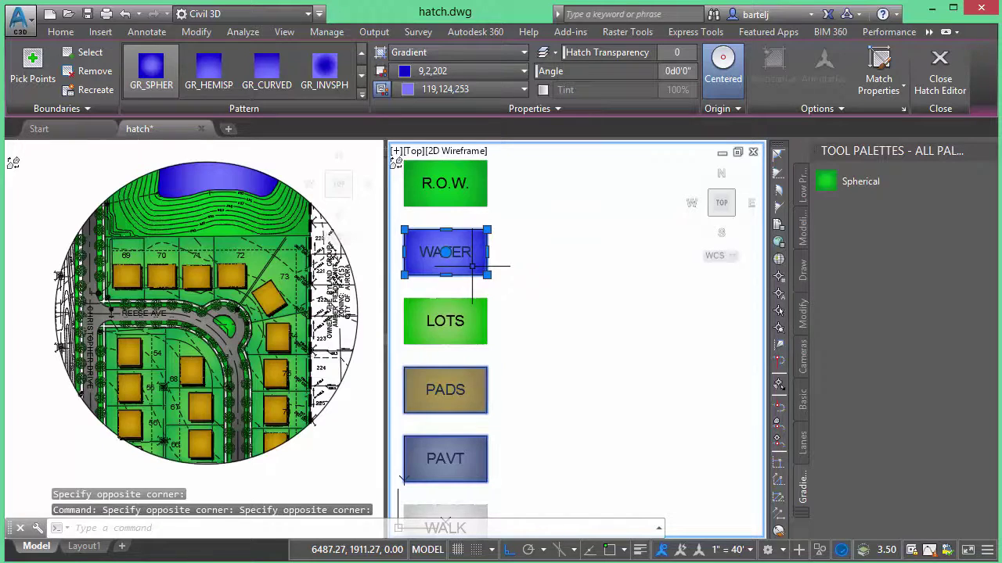
{"action": "mouse_move", "coordinate": [480, 264]}
{"action": "left_mouse_down"}
{"action": "mouse_move", "coordinate": [591, 301]}
{"action": "mouse_move", "coordinate": [879, 270]}
{"action": "left_mouse_up"}
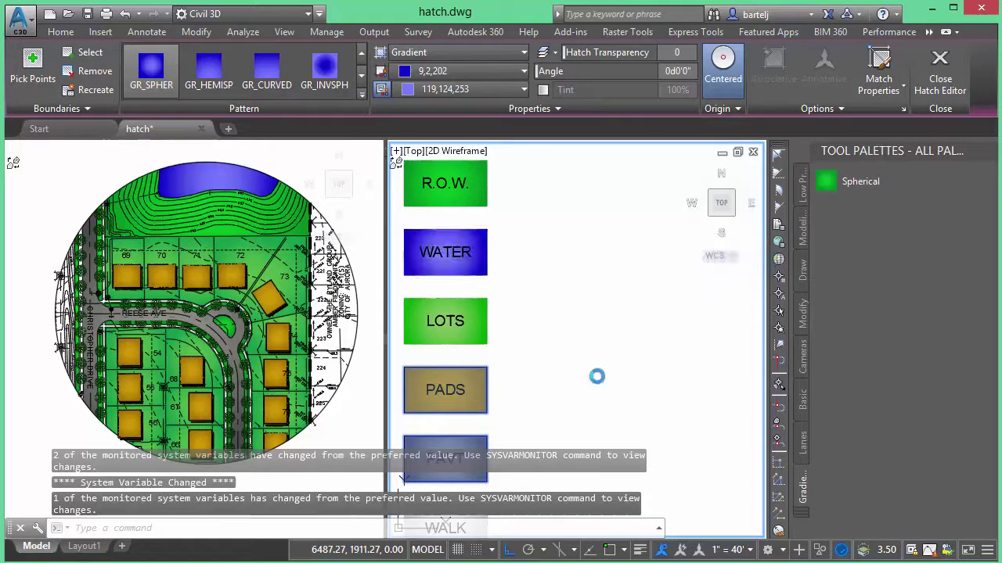
{"action": "left_click", "coordinate": [474, 334]}
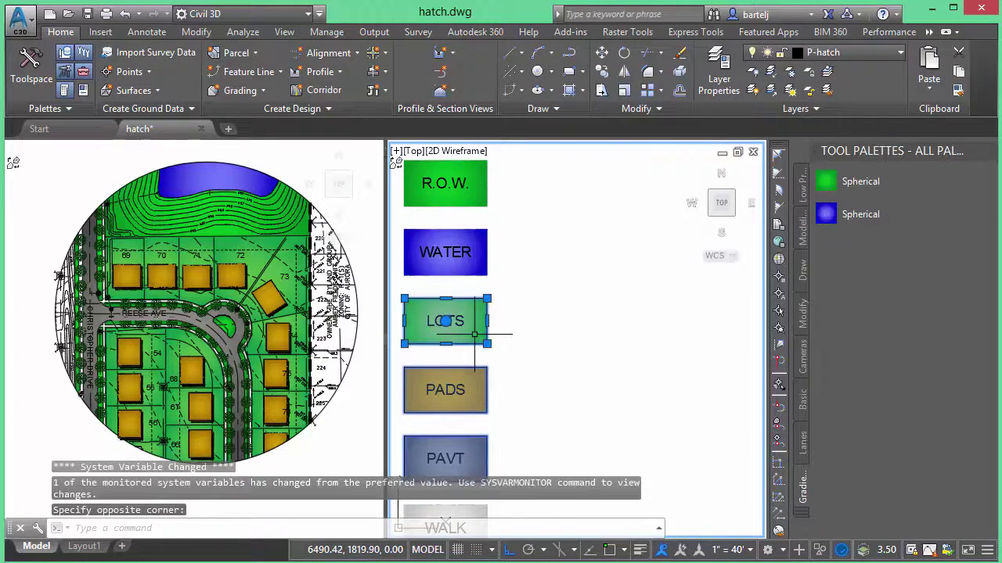
{"action": "mouse_move", "coordinate": [474, 334]}
{"action": "left_mouse_down"}
{"action": "mouse_move", "coordinate": [700, 351]}
{"action": "mouse_move", "coordinate": [850, 301]}
{"action": "left_mouse_up"}
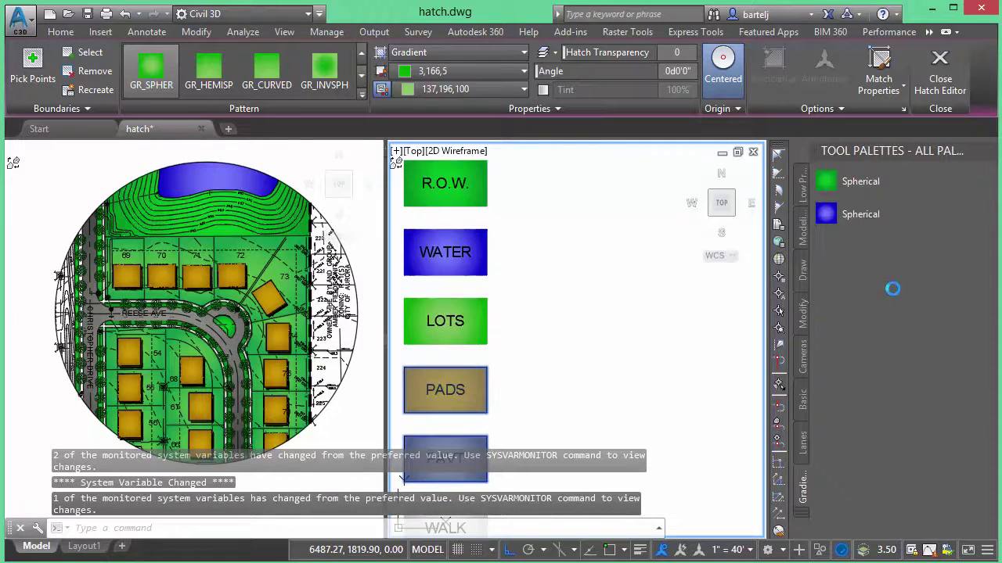
Rename the palette tool made from the R.O.W. swatch as ROW and the blue tool as Water
{"action": "right_click", "coordinate": [864, 183]}
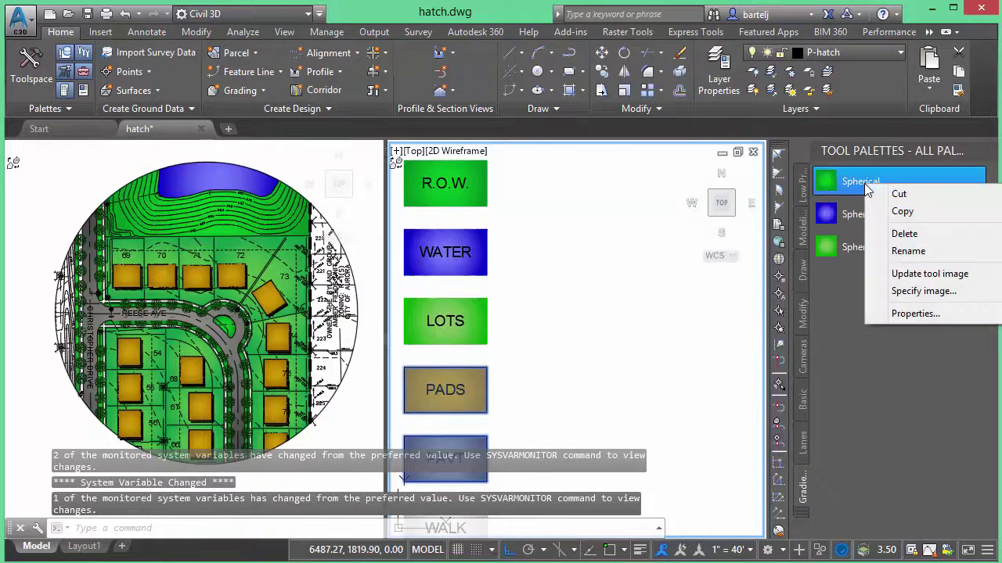
{"action": "left_click", "coordinate": [911, 252]}
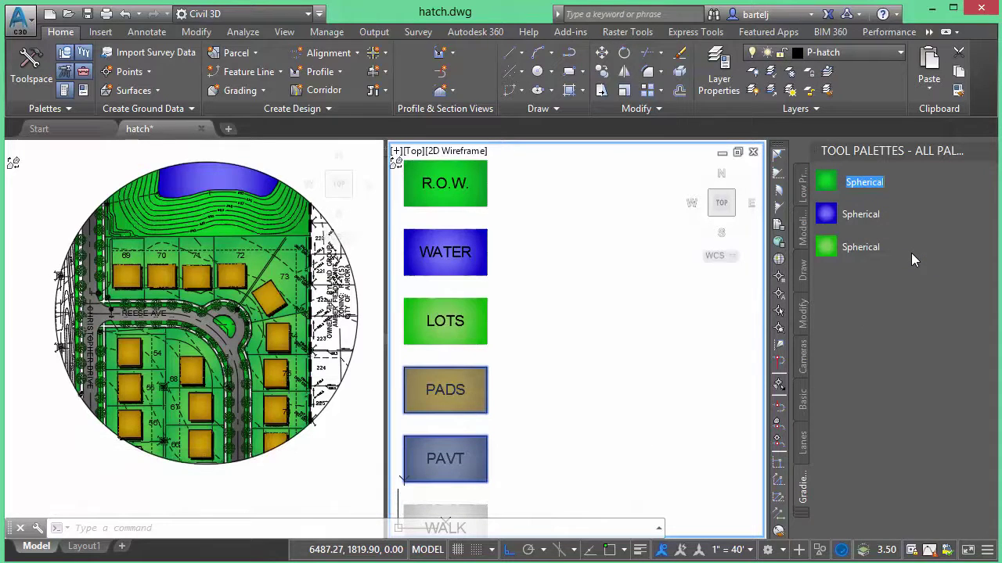
{"action": "type", "text": "ROW"}
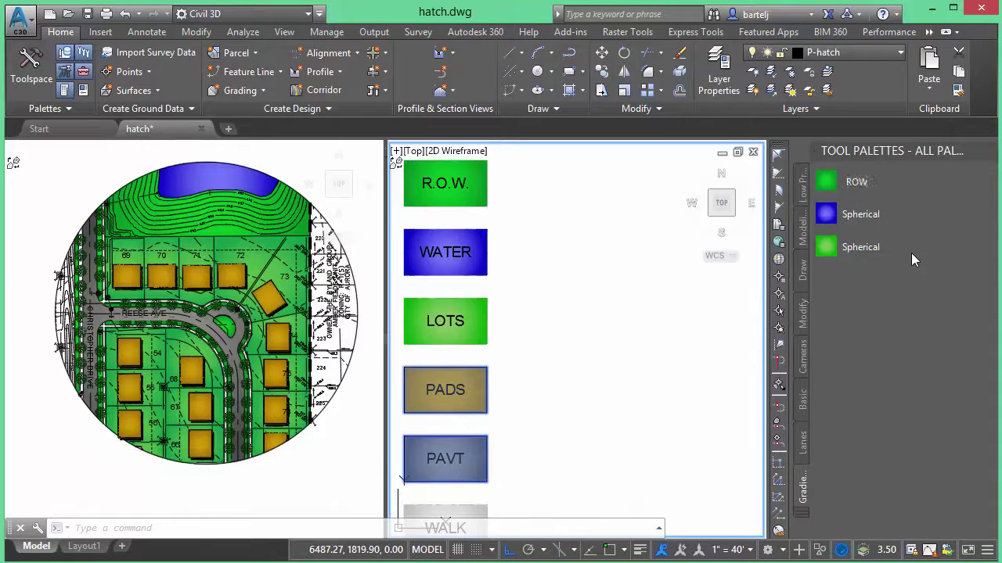
{"action": "left_click", "coordinate": [865, 219]}
{"action": "right_click", "coordinate": [865, 219]}
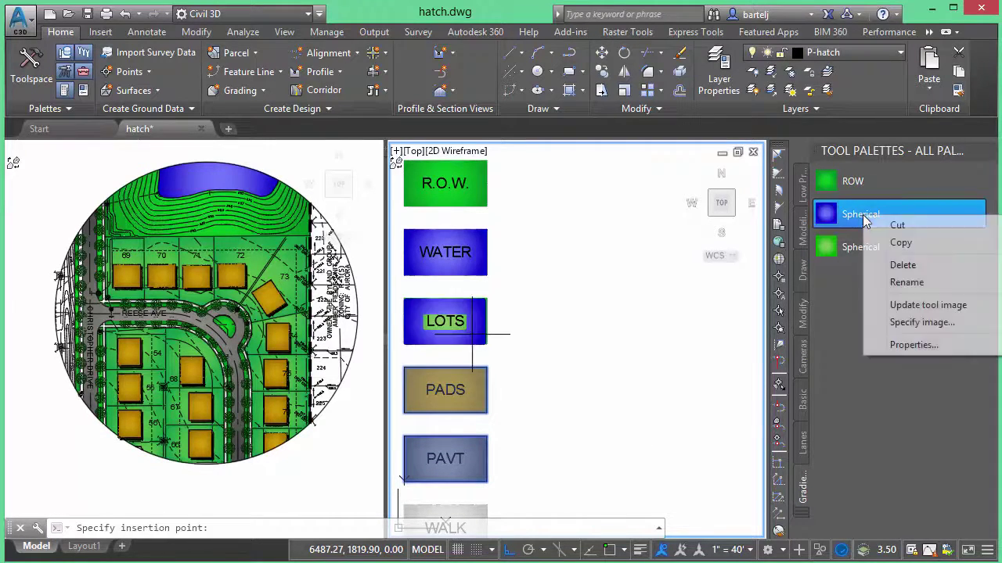
{"action": "left_click", "coordinate": [908, 283]}
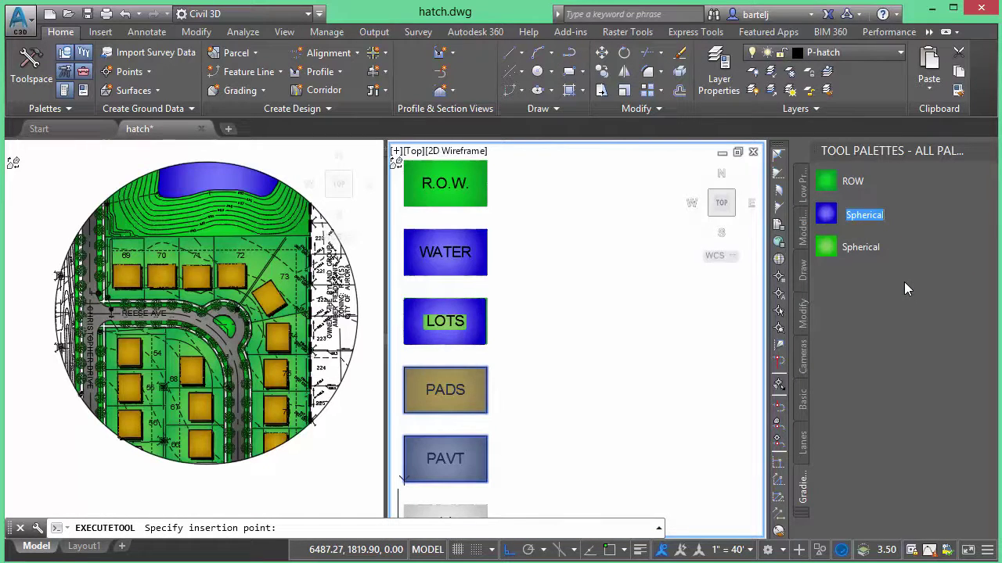
{"action": "type", "text": "Water"}
{"action": "left_click", "coordinate": [858, 249]}
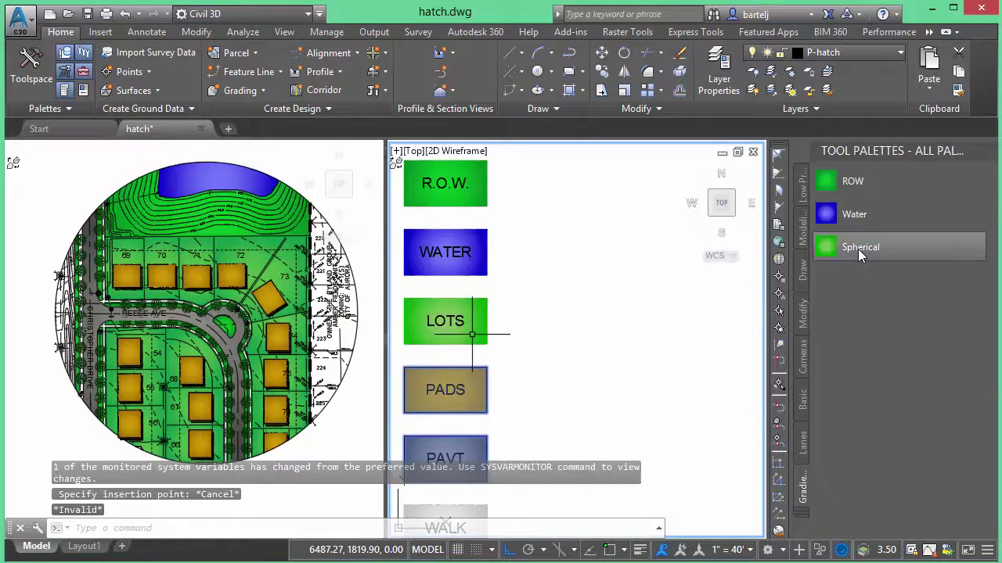
Rename the palette tool made from the LOTS swatch as Lots
{"action": "right_click", "coordinate": [858, 249]}
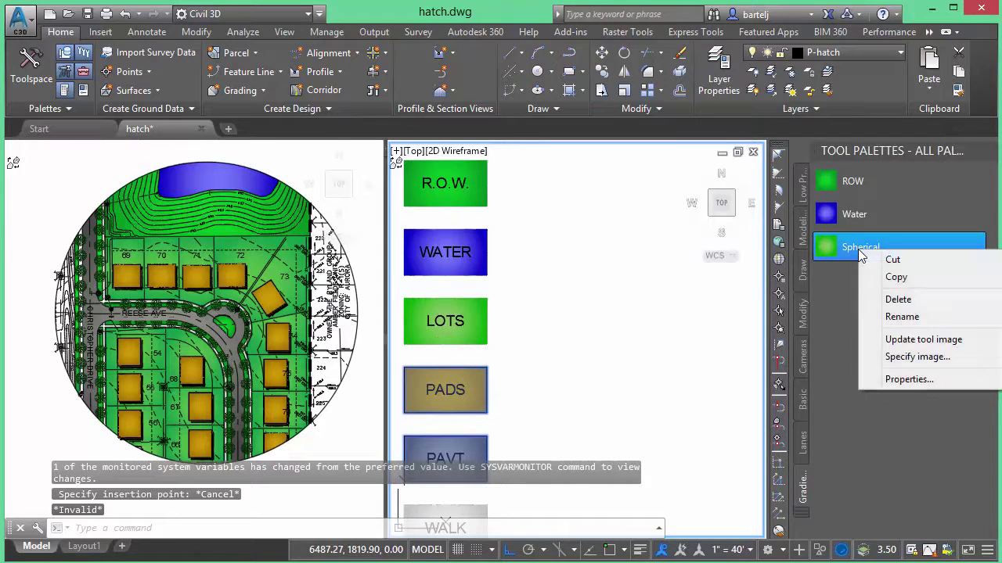
{"action": "left_click", "coordinate": [900, 318]}
{"action": "type", "text": "L"}
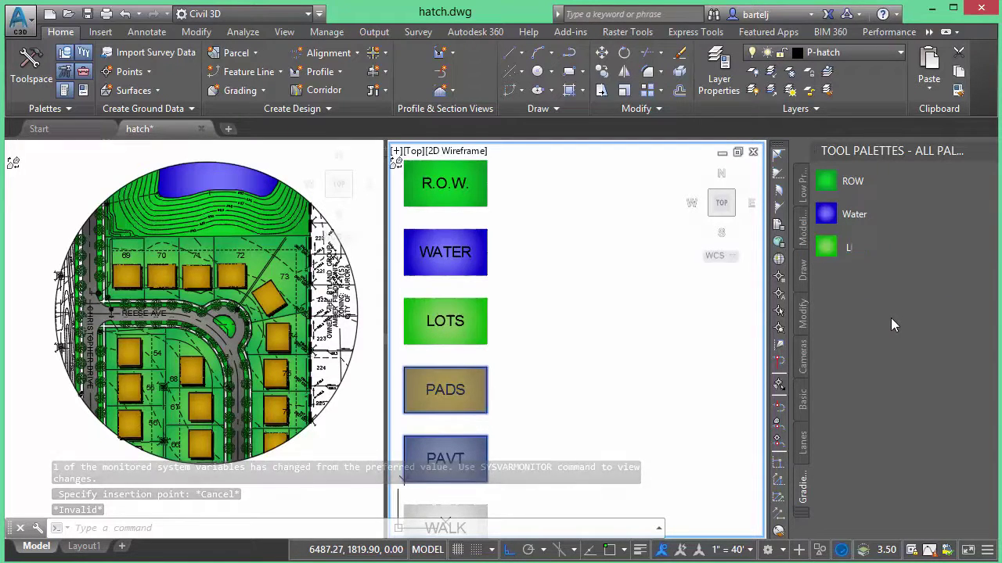
{"action": "type", "text": "ots"}
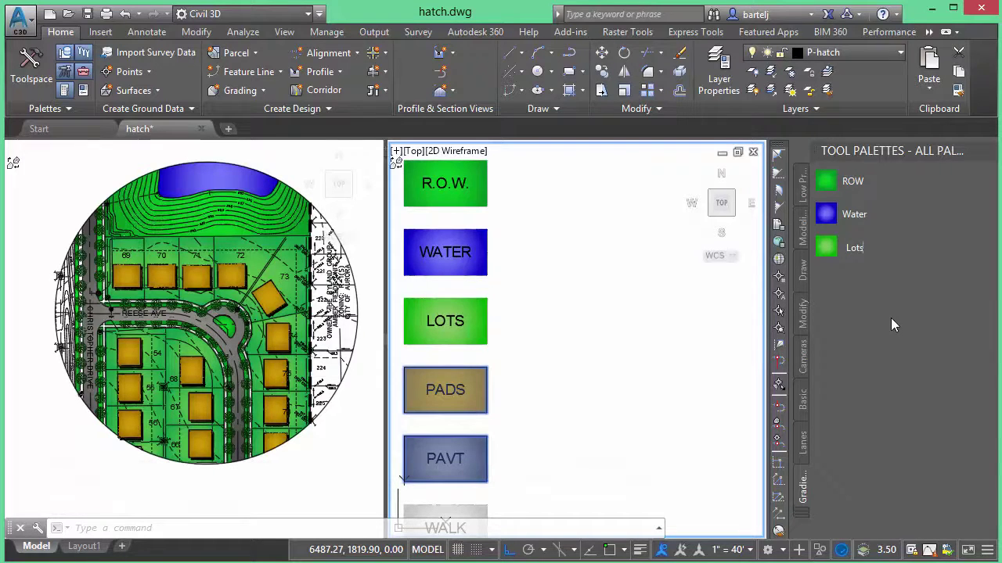
{"action": "key", "text": "Return"}
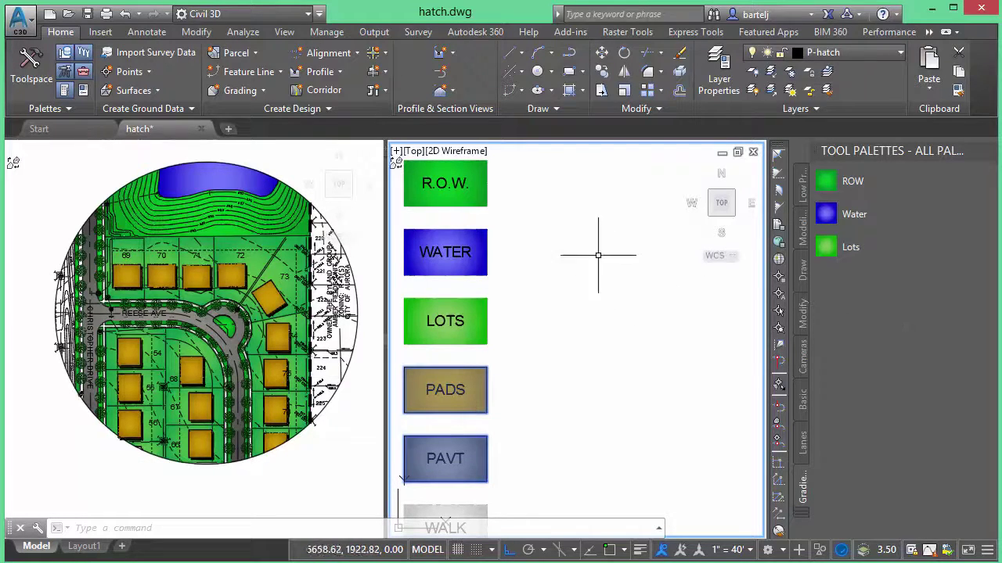
Draw a circle in an empty area above the swatches and fill it with the Water gradient hatch from the tool palette
{"action": "middle_click_drag", "start_coordinate": [588, 232], "coordinate": [642, 441]}
{"action": "middle_click_drag", "start_coordinate": [599, 228], "coordinate": [645, 465]}
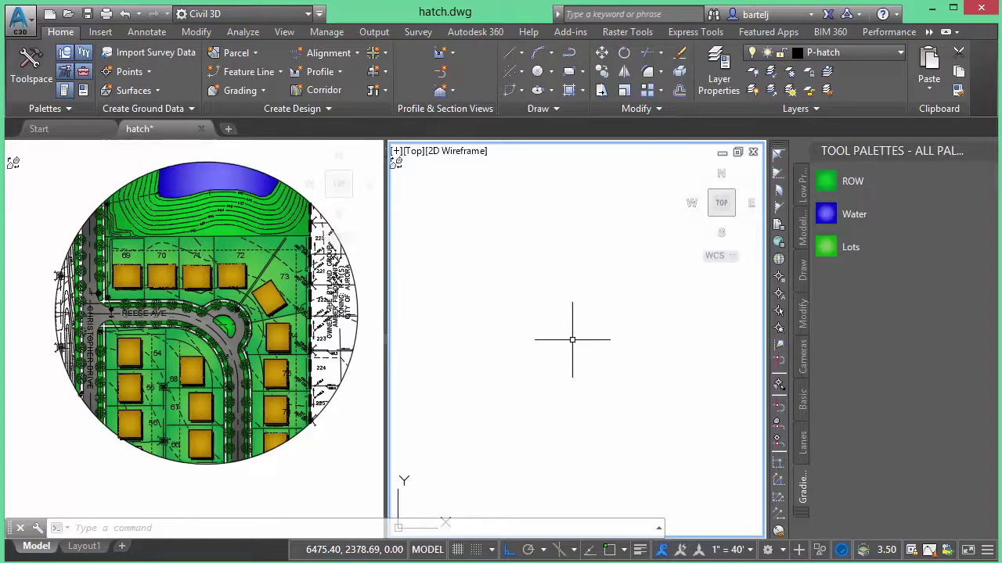
{"action": "type", "text": "ci"}
{"action": "key", "text": "Return"}
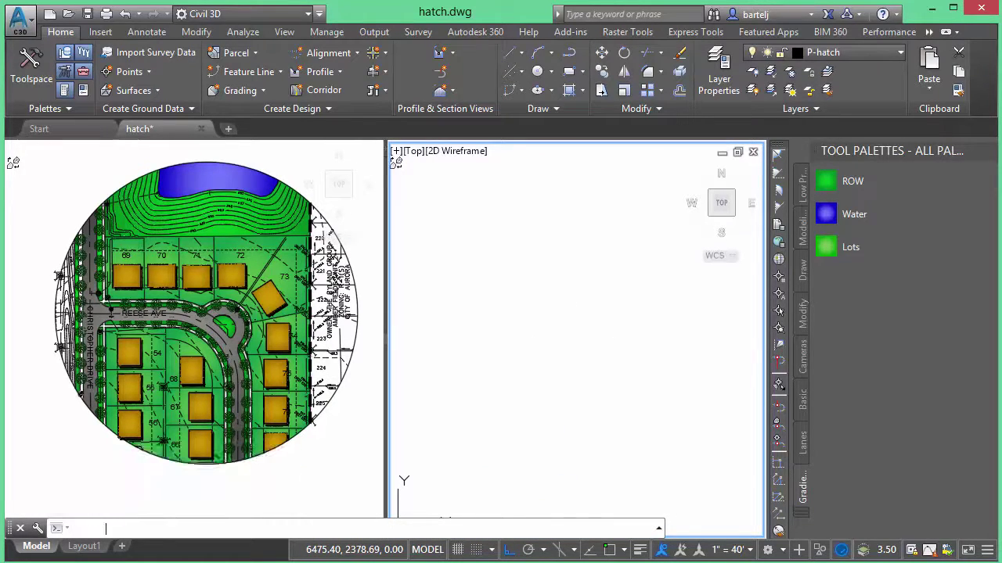
{"action": "left_click", "coordinate": [529, 235]}
{"action": "left_click", "coordinate": [552, 292]}
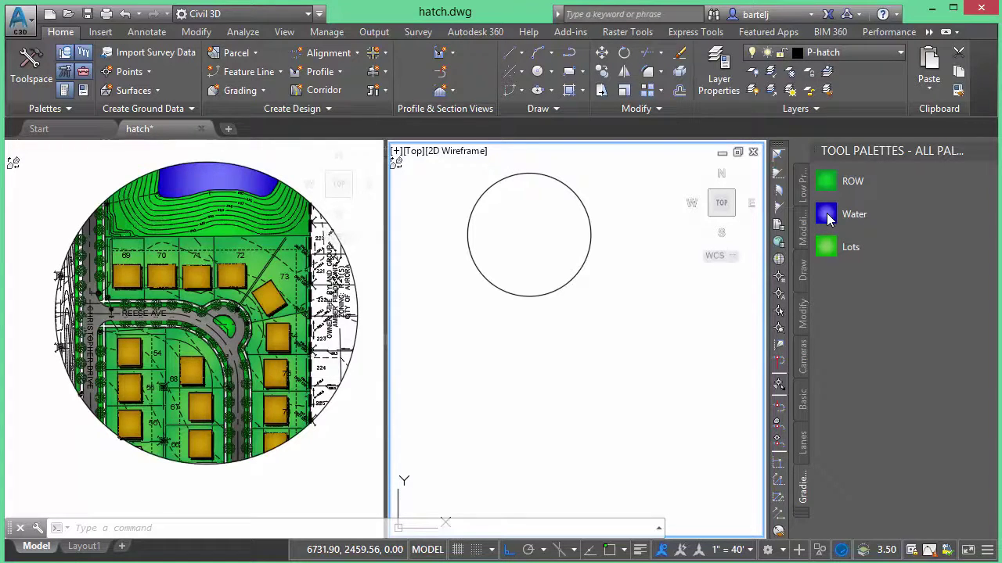
{"action": "mouse_move", "coordinate": [786, 193]}
{"action": "left_mouse_down"}
{"action": "mouse_move", "coordinate": [637, 188]}
{"action": "mouse_move", "coordinate": [518, 229]}
{"action": "left_mouse_up"}
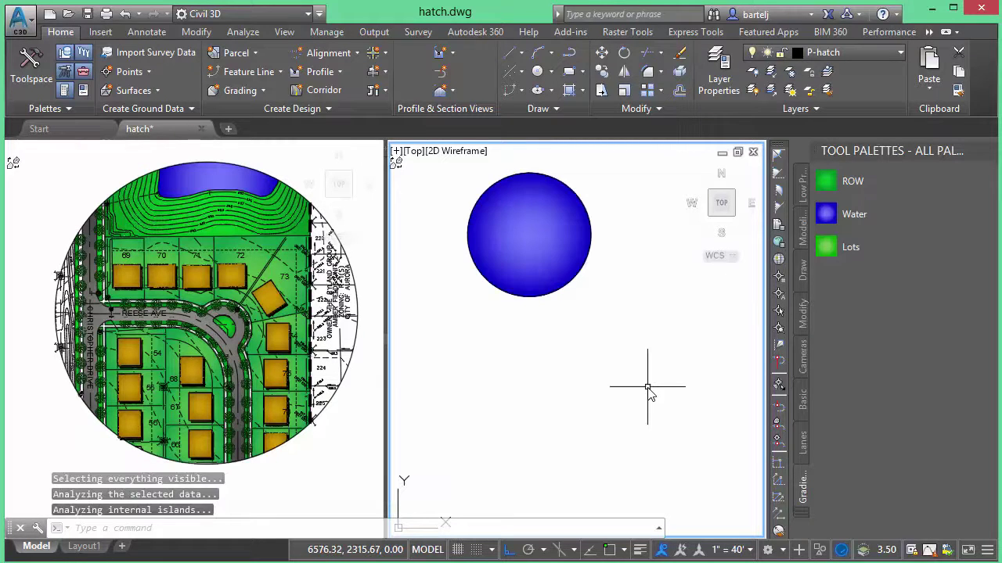